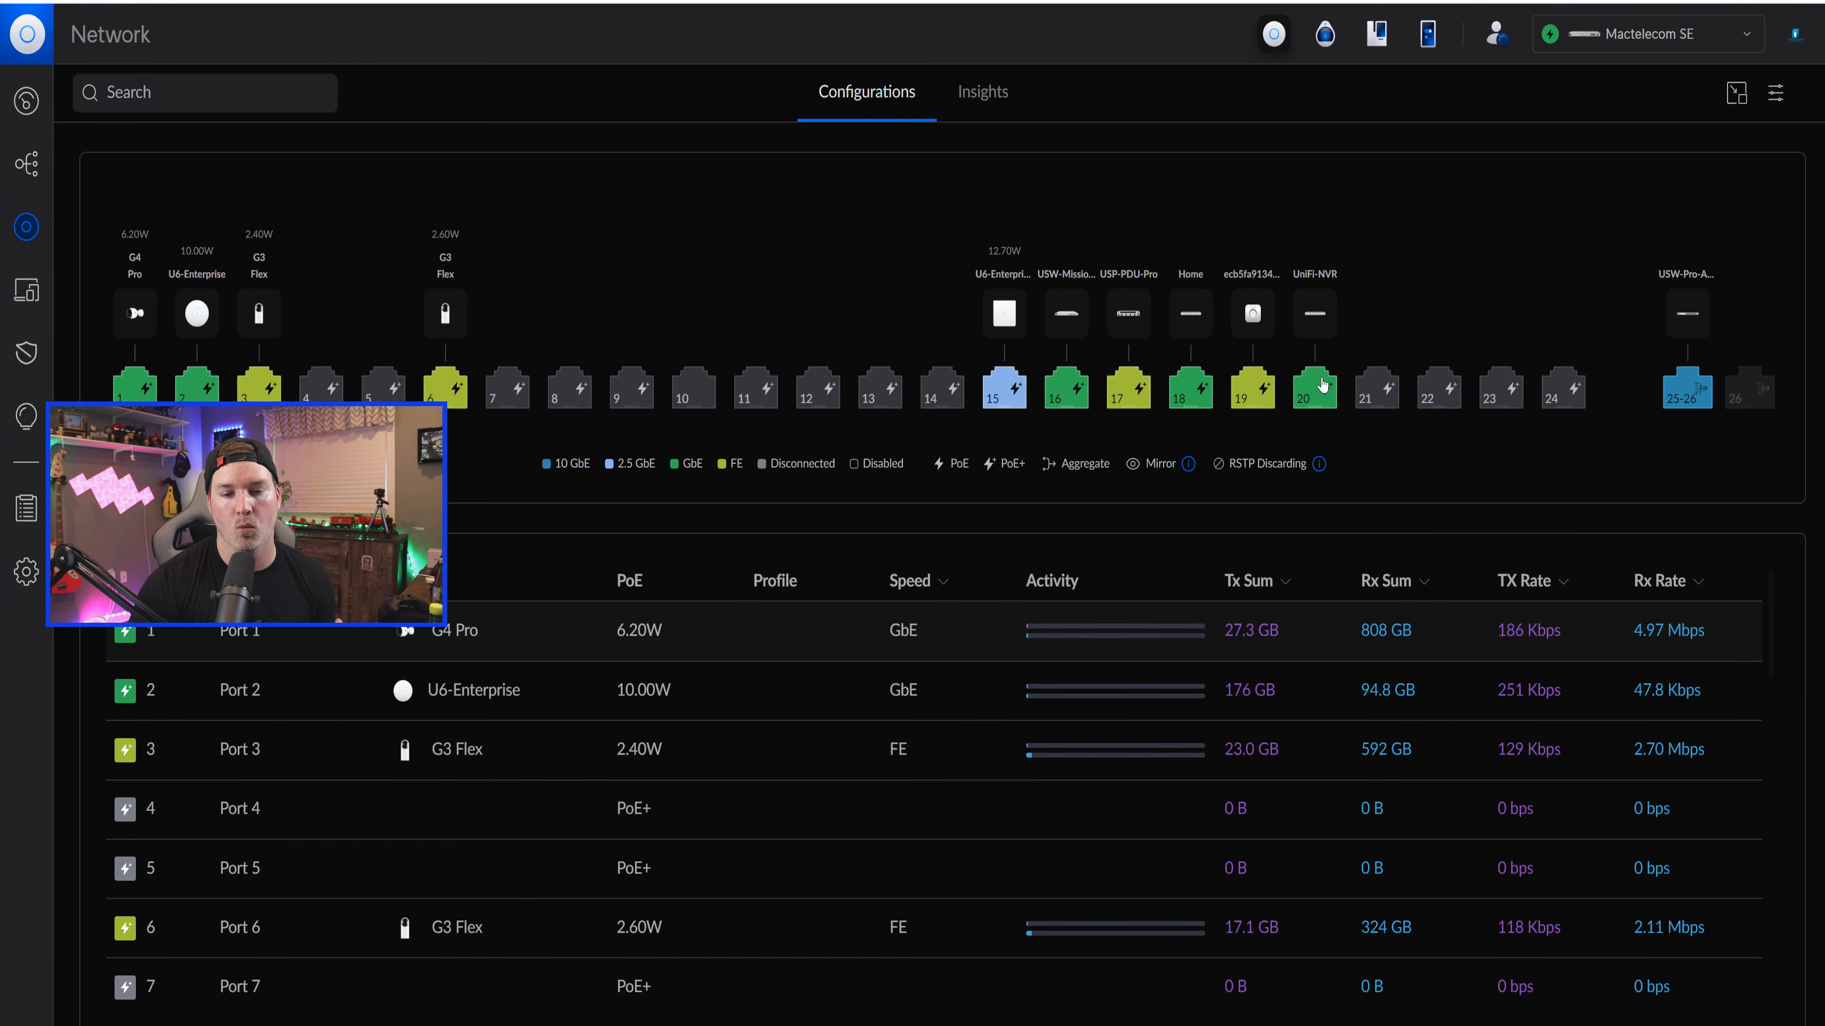
Name the UniFi Protect Network Video Recorder "Parent", accept the Terms of Service and End User License Agreement, and continue its setup.
left_click(1205, 314)
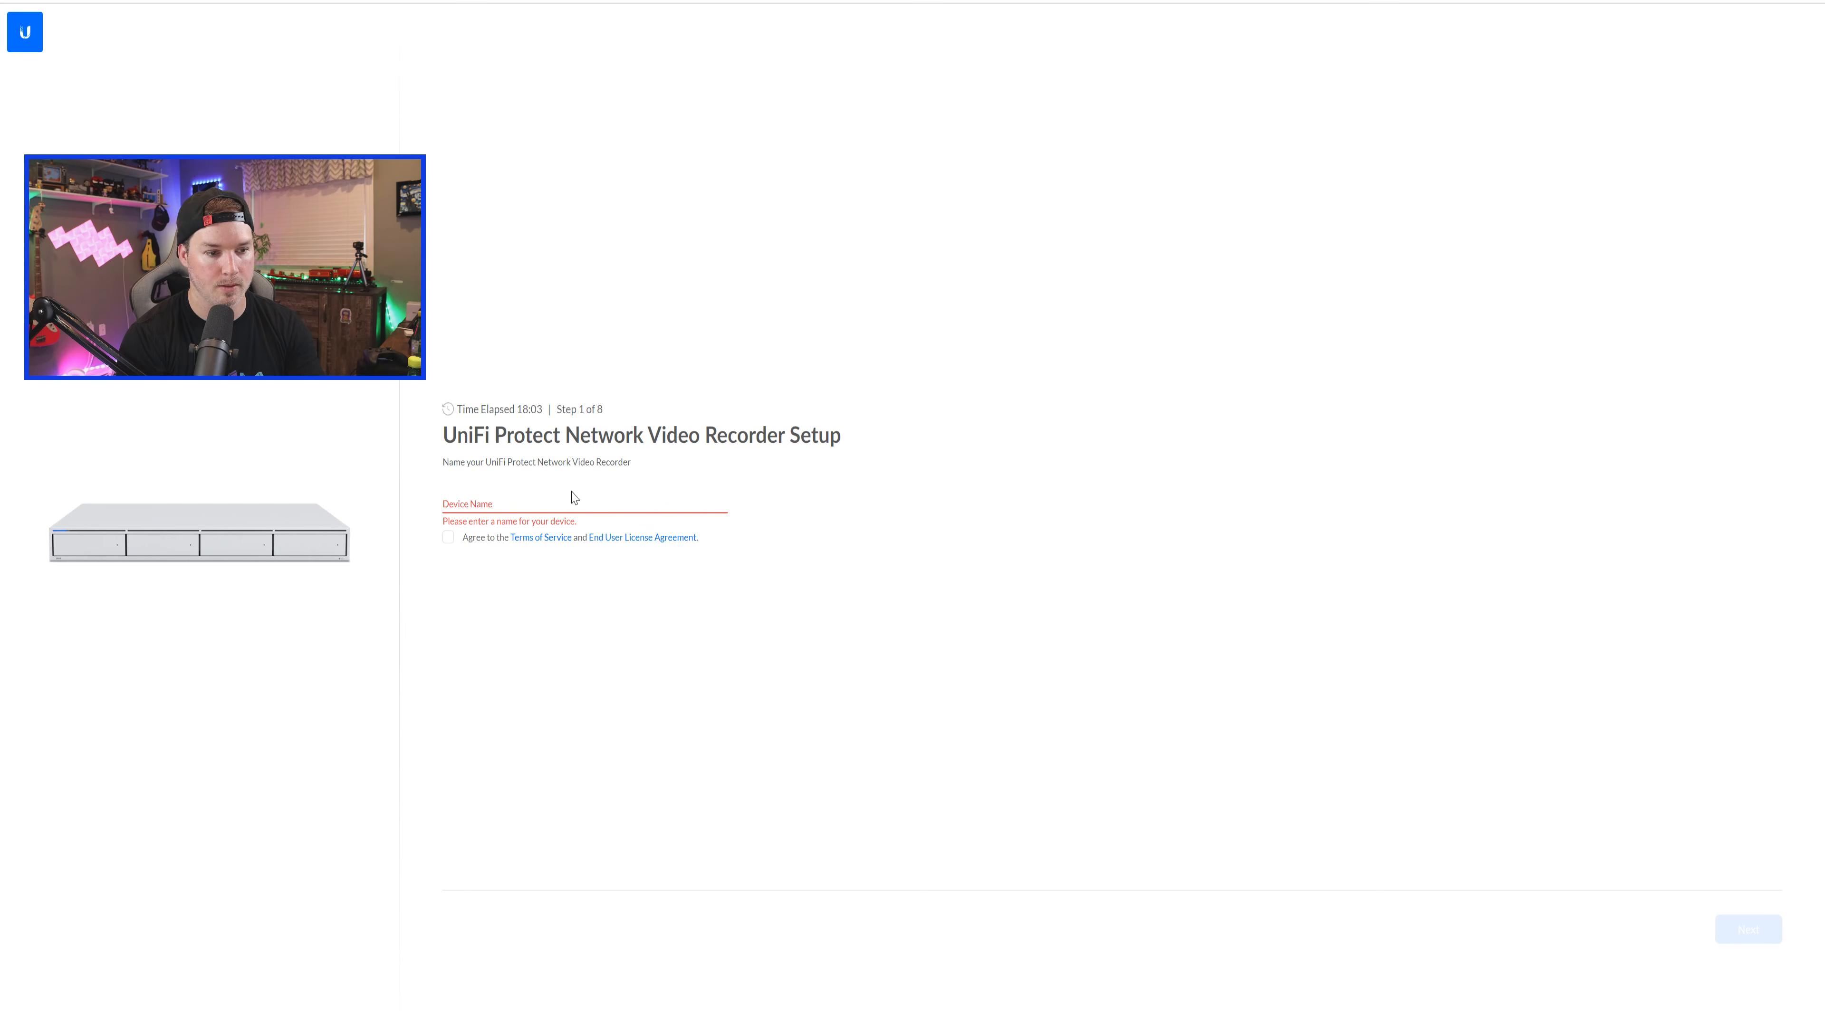
left_click(574, 497)
type("Parent")
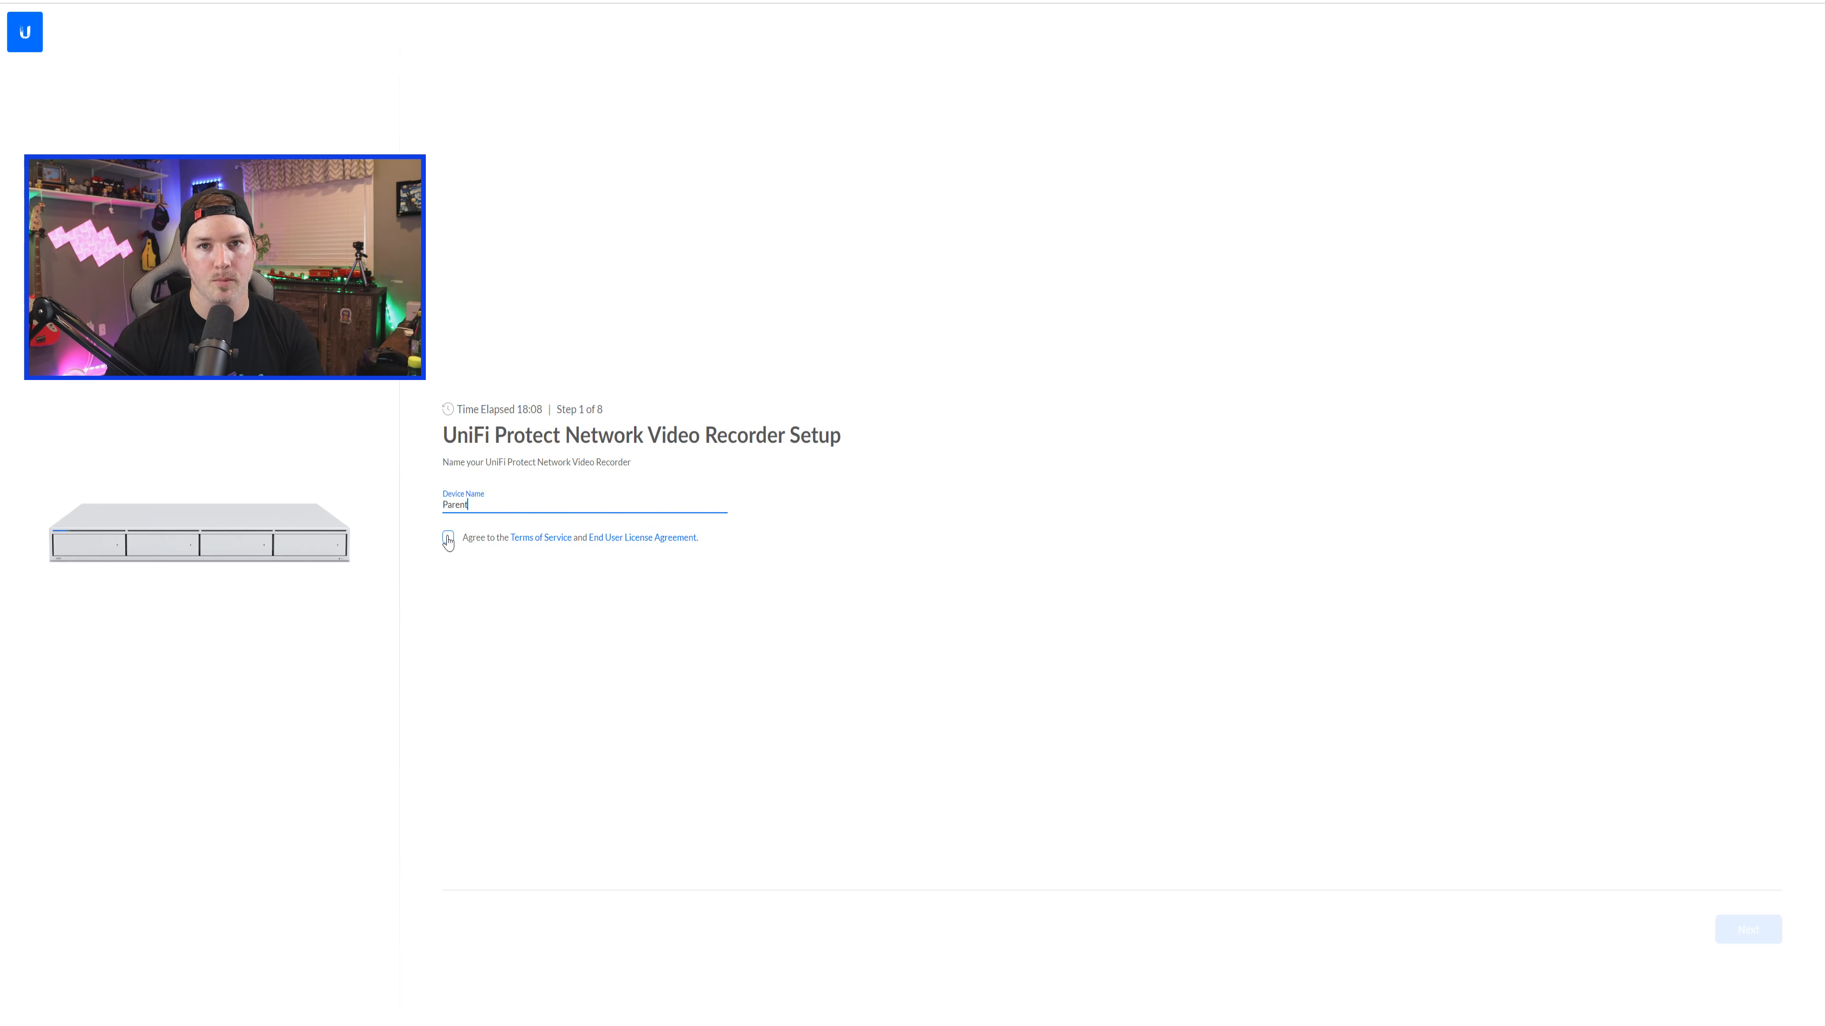
left_click(448, 539)
left_click(1771, 934)
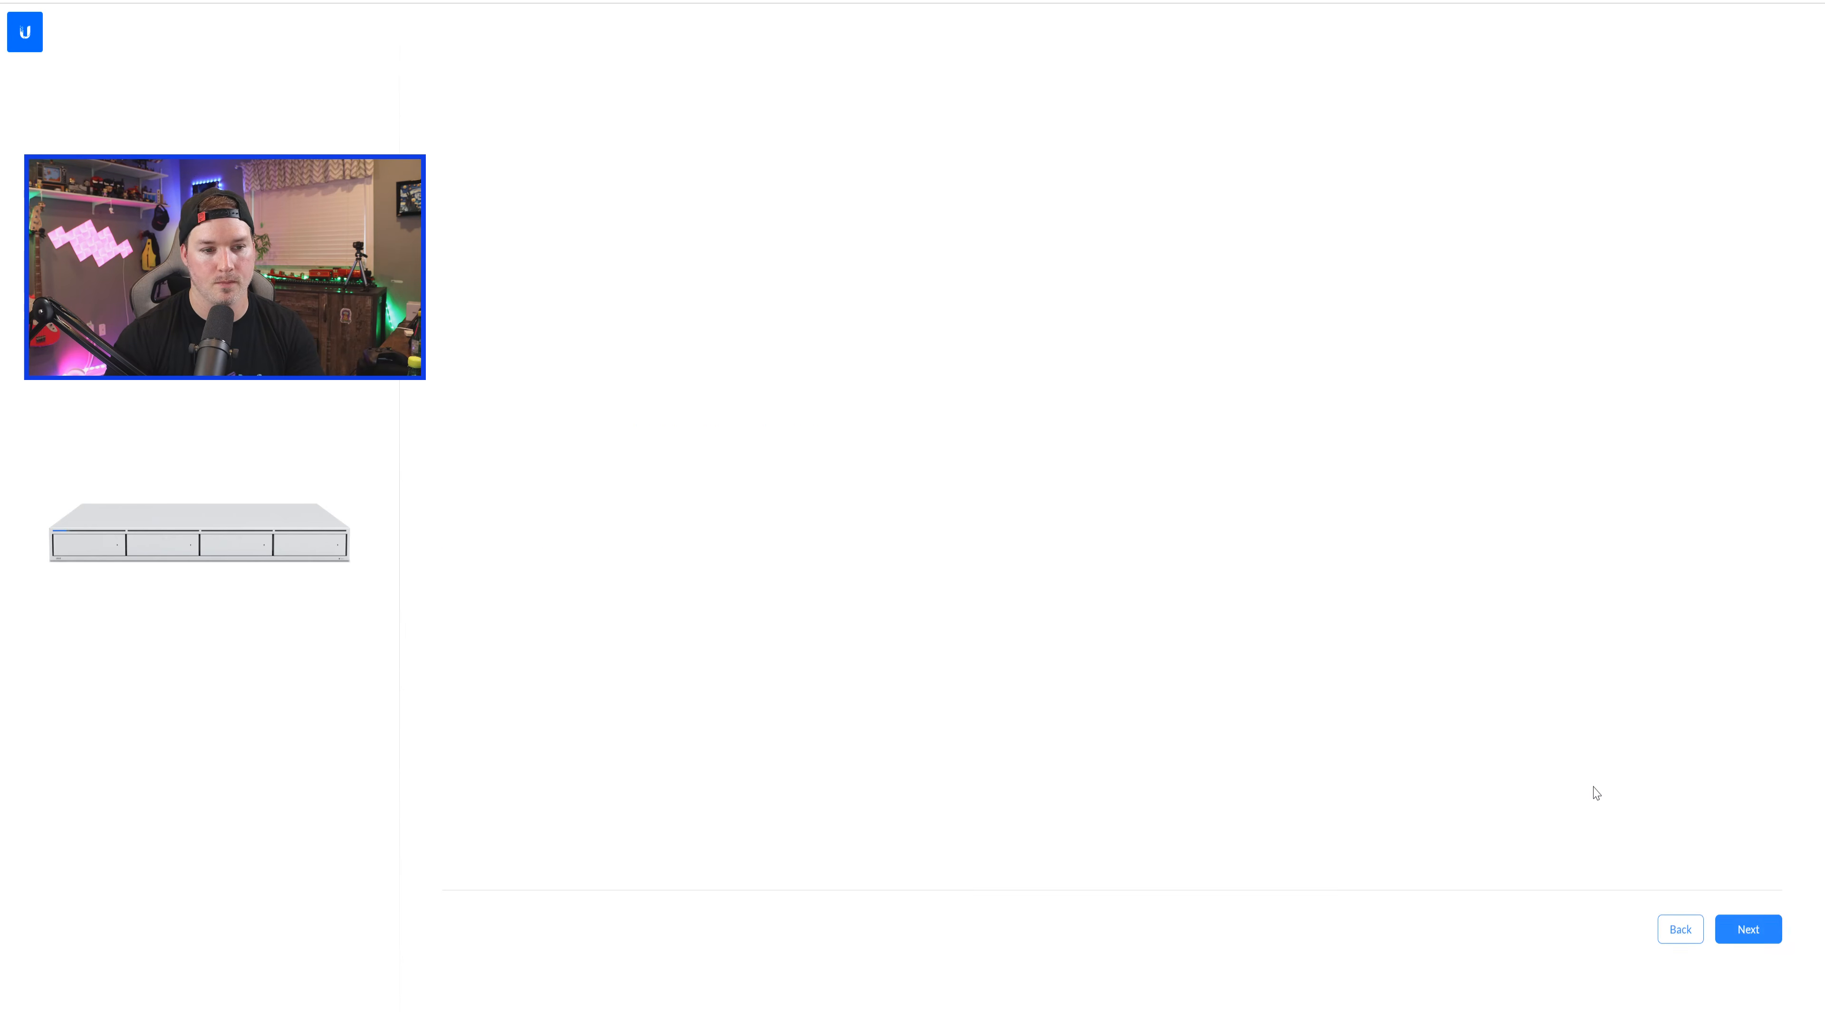
left_click(1767, 936)
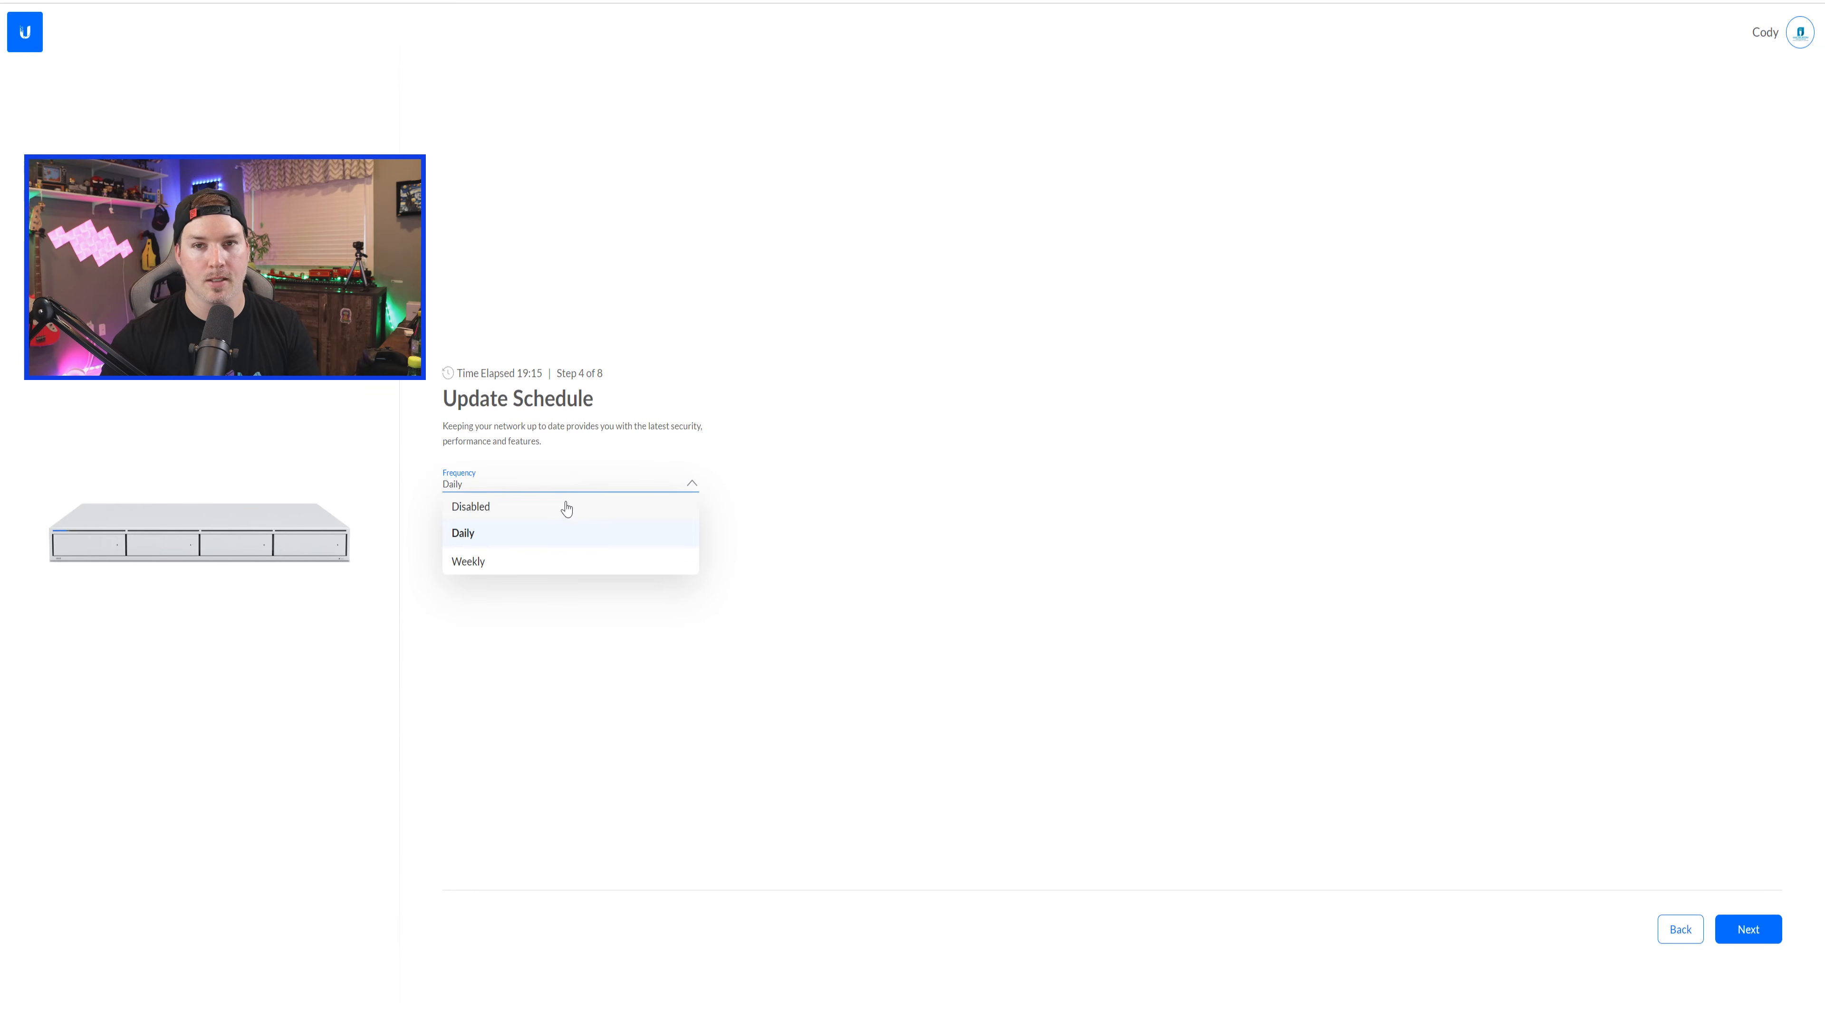
Set the recorder's update schedule to Disabled and accept the One Disk redundancy level with Hot Spare off.
left_click(566, 509)
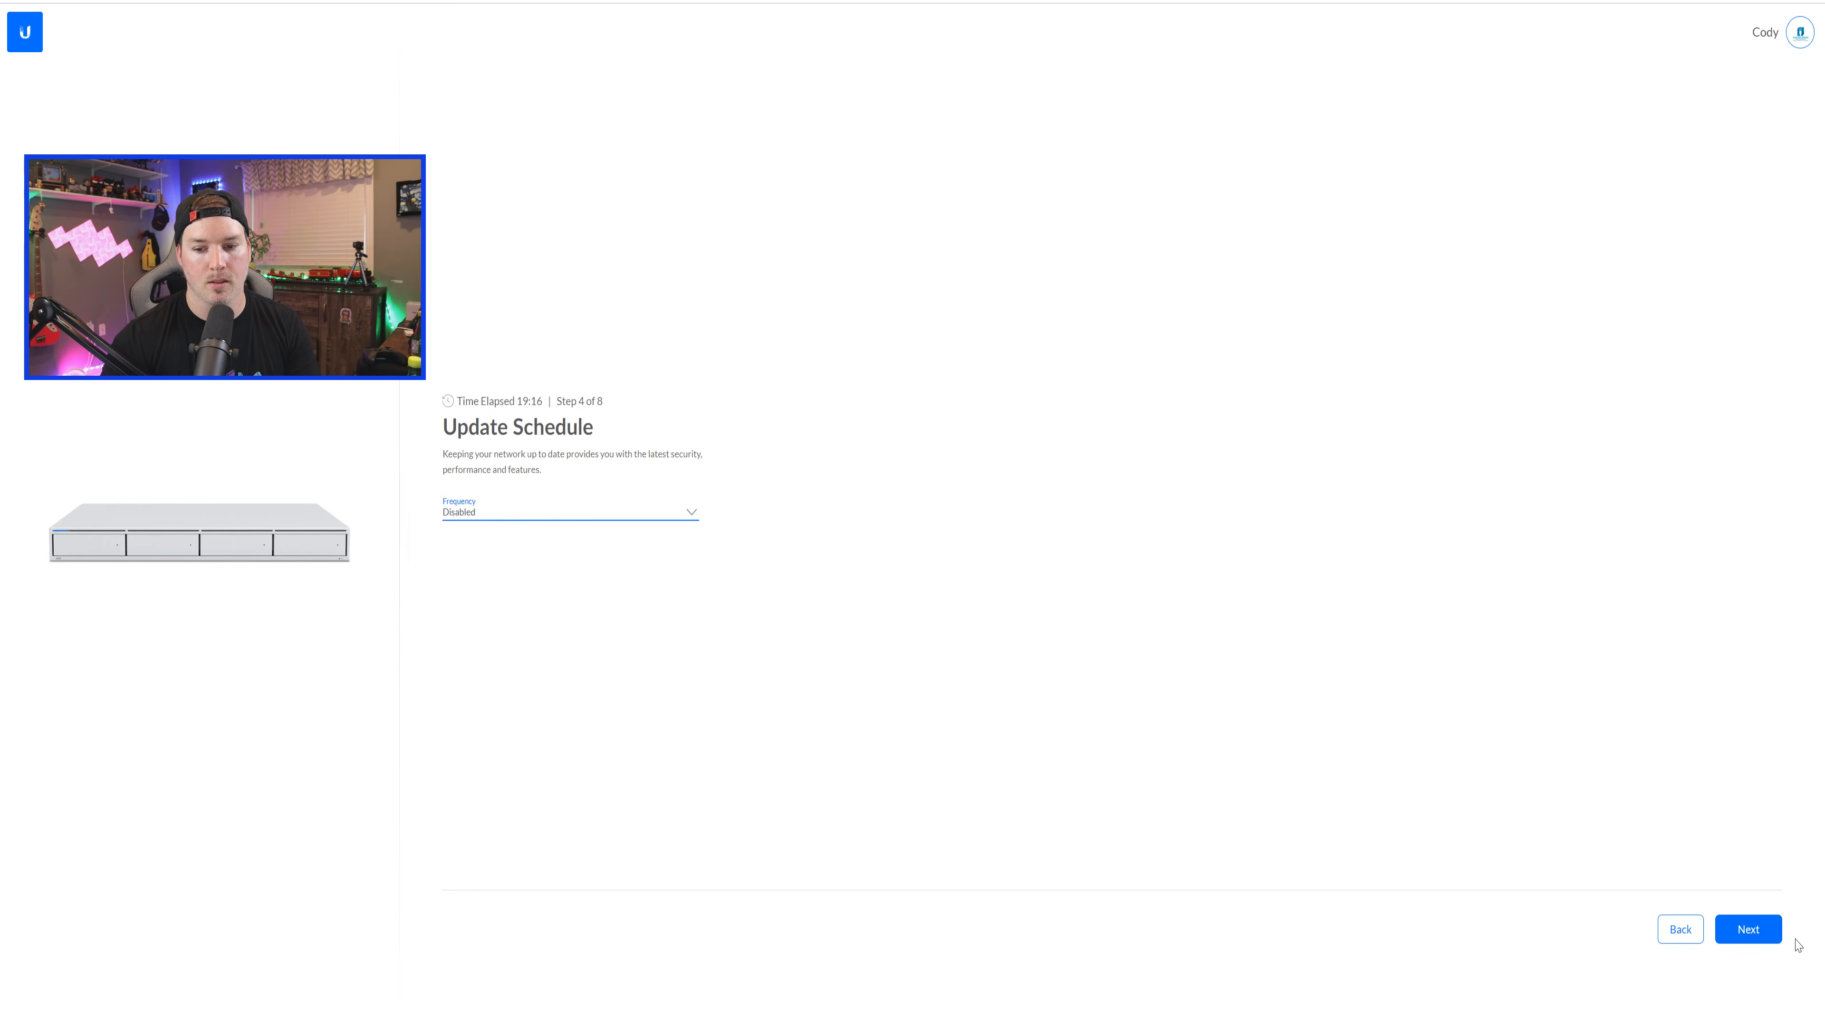
left_click(1761, 935)
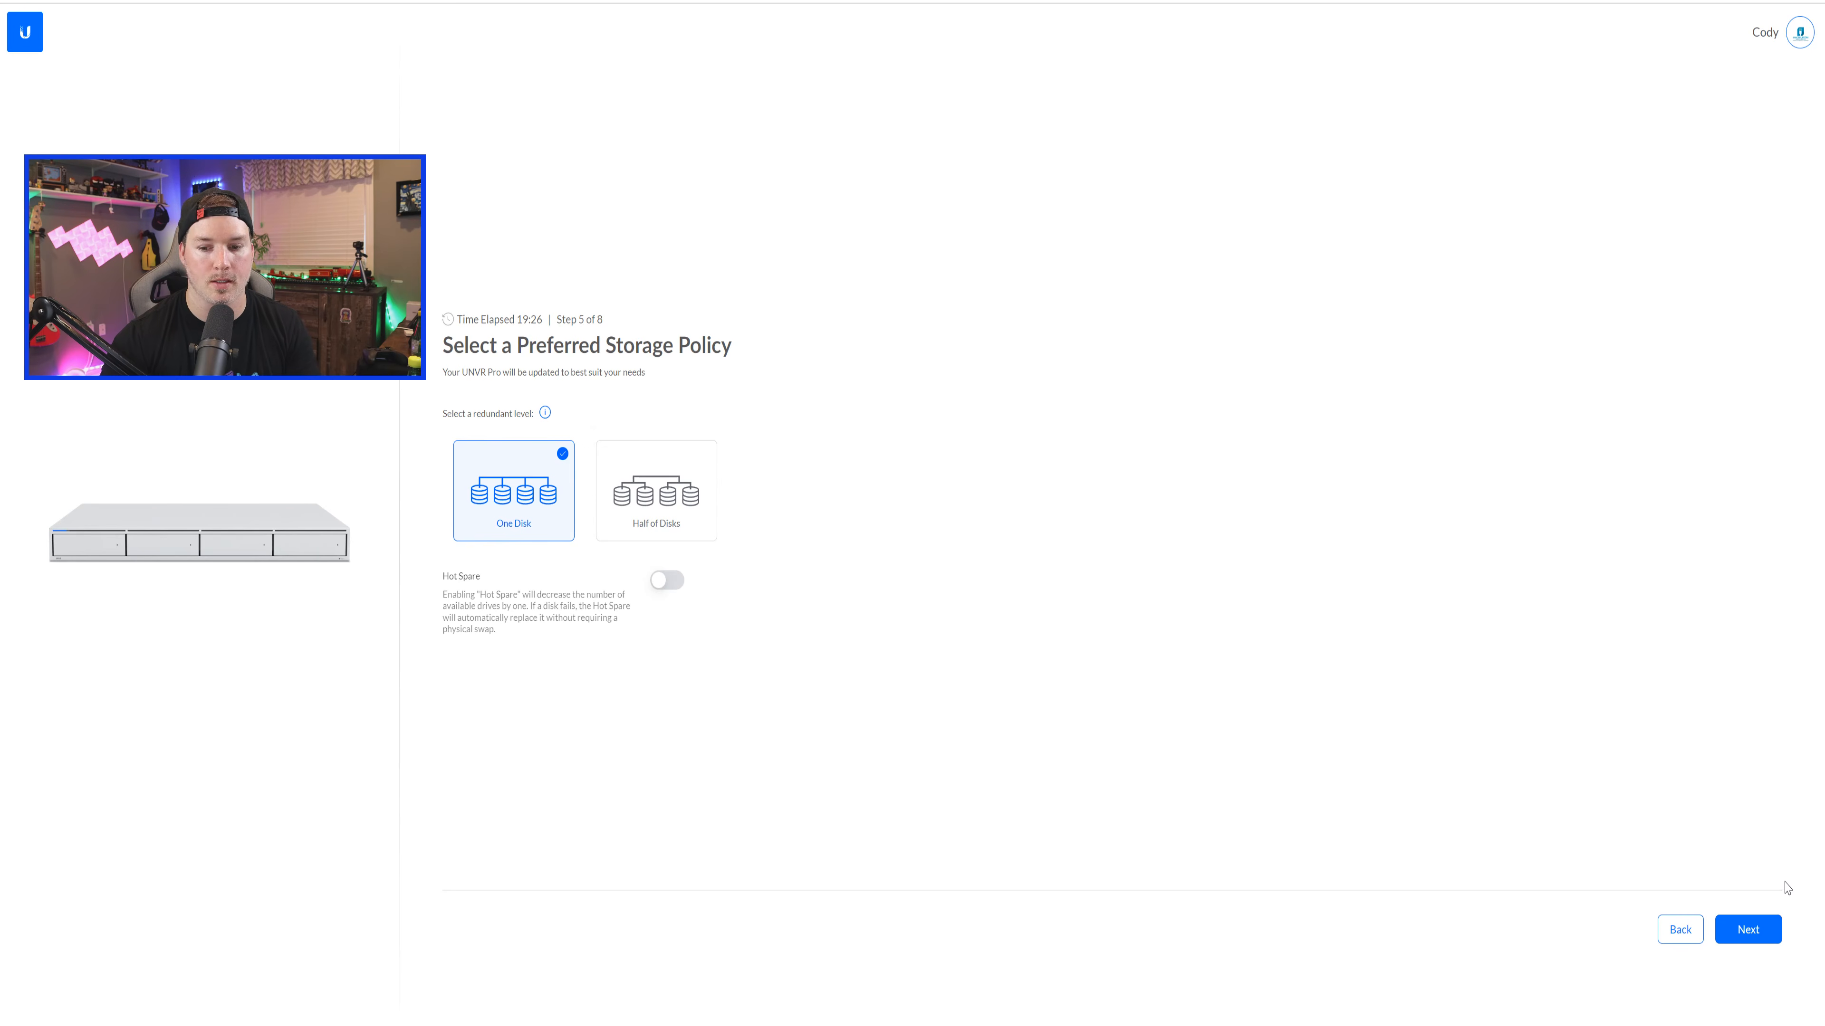
left_click(1748, 930)
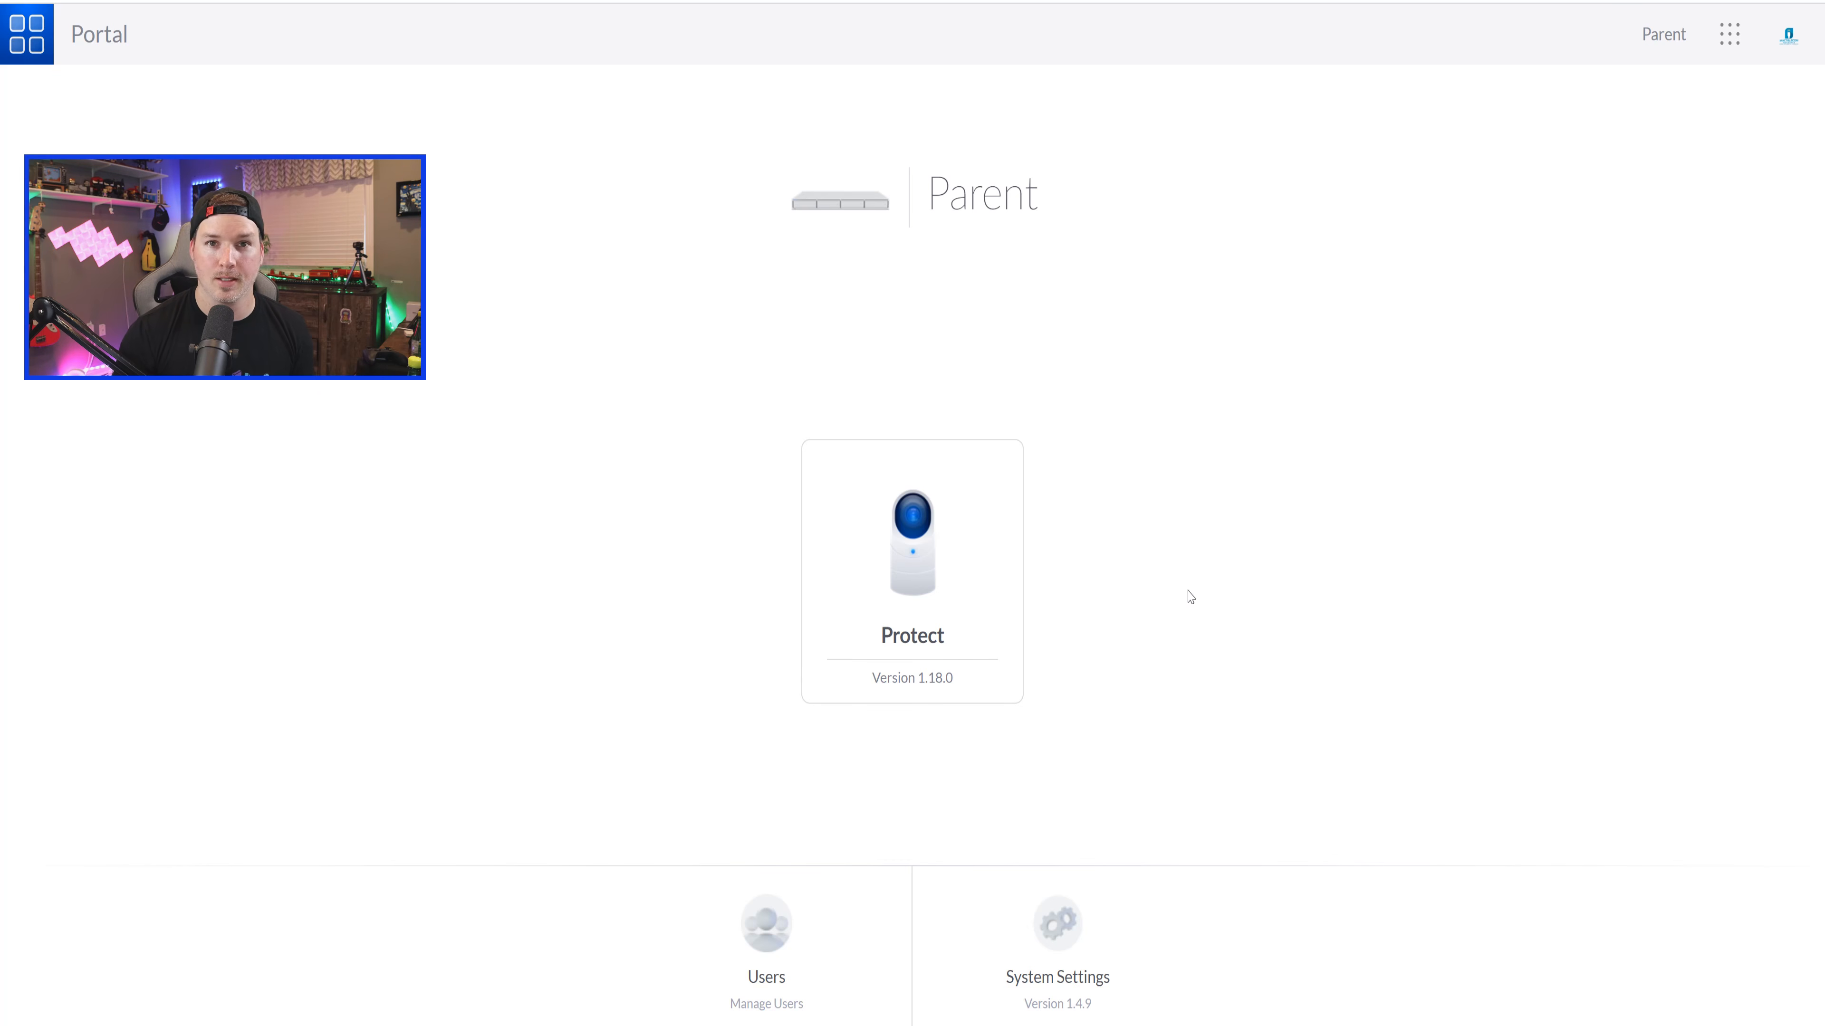
Update the Parent console's firmware to v2.5.11+b2ebfc7, and install the newer UniFi OS release offered for it.
left_click(1086, 957)
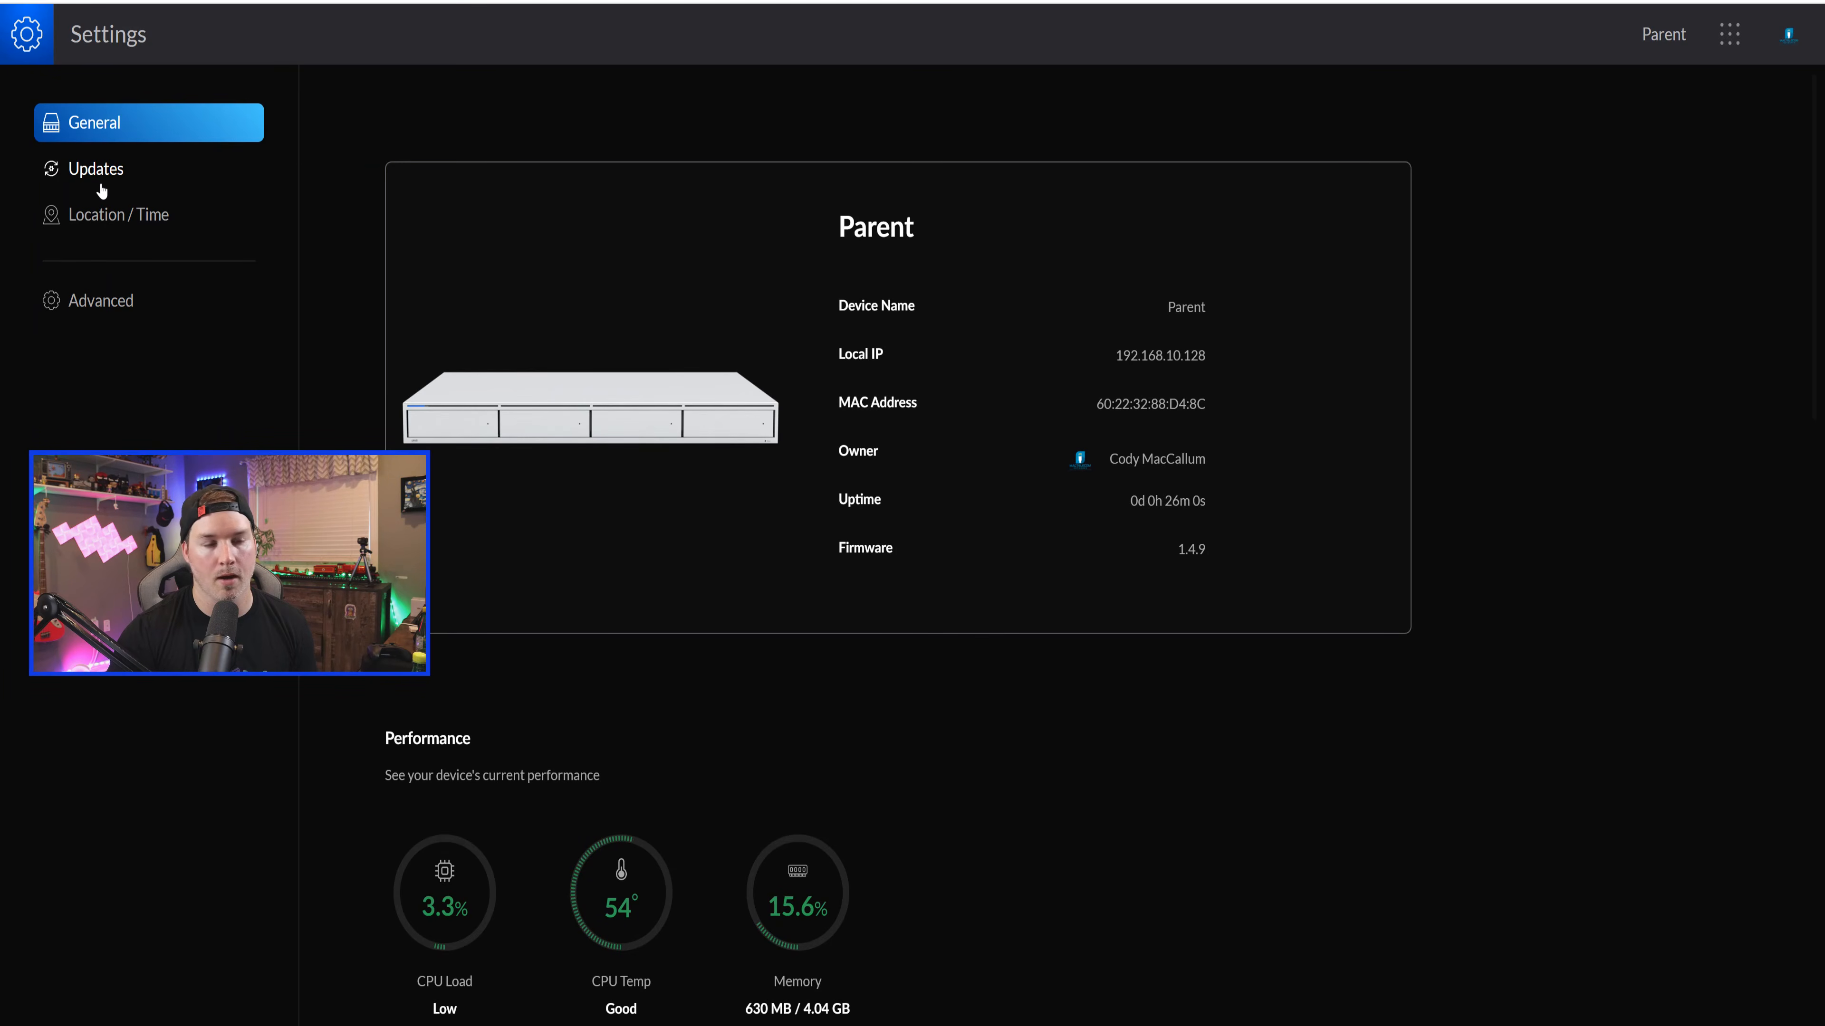
left_click(121, 186)
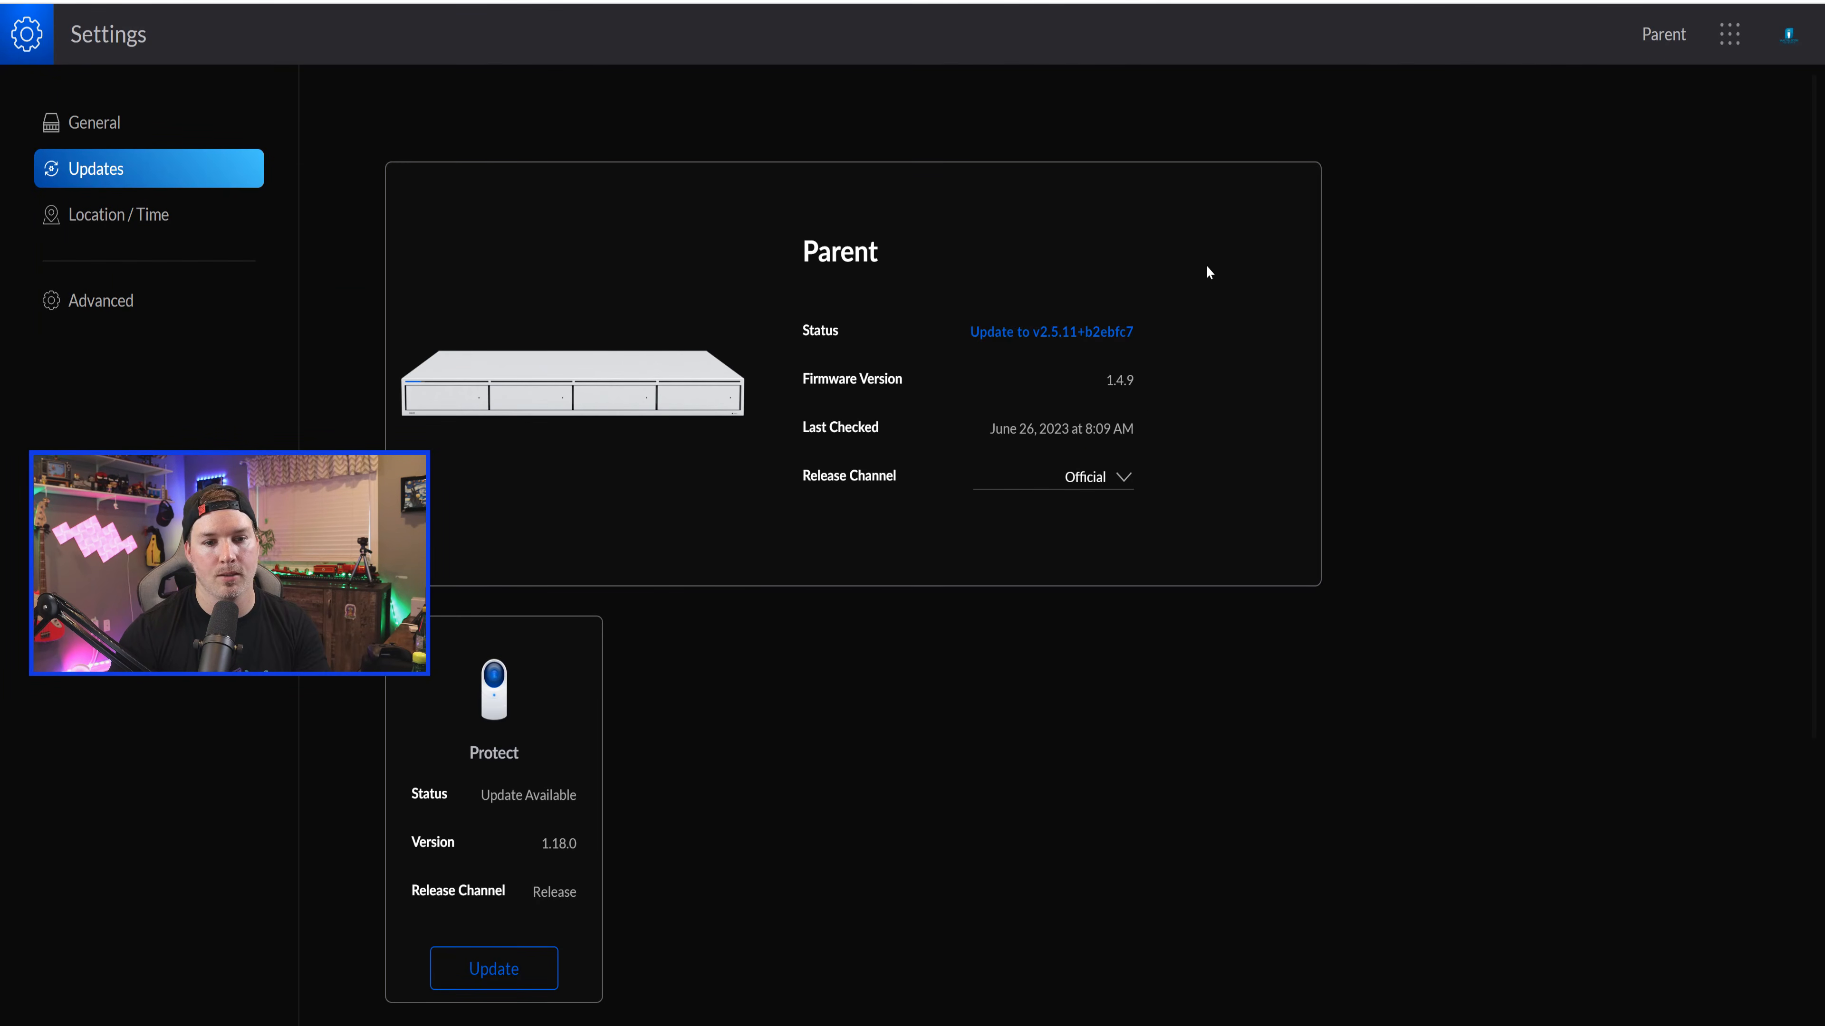
left_click(1071, 337)
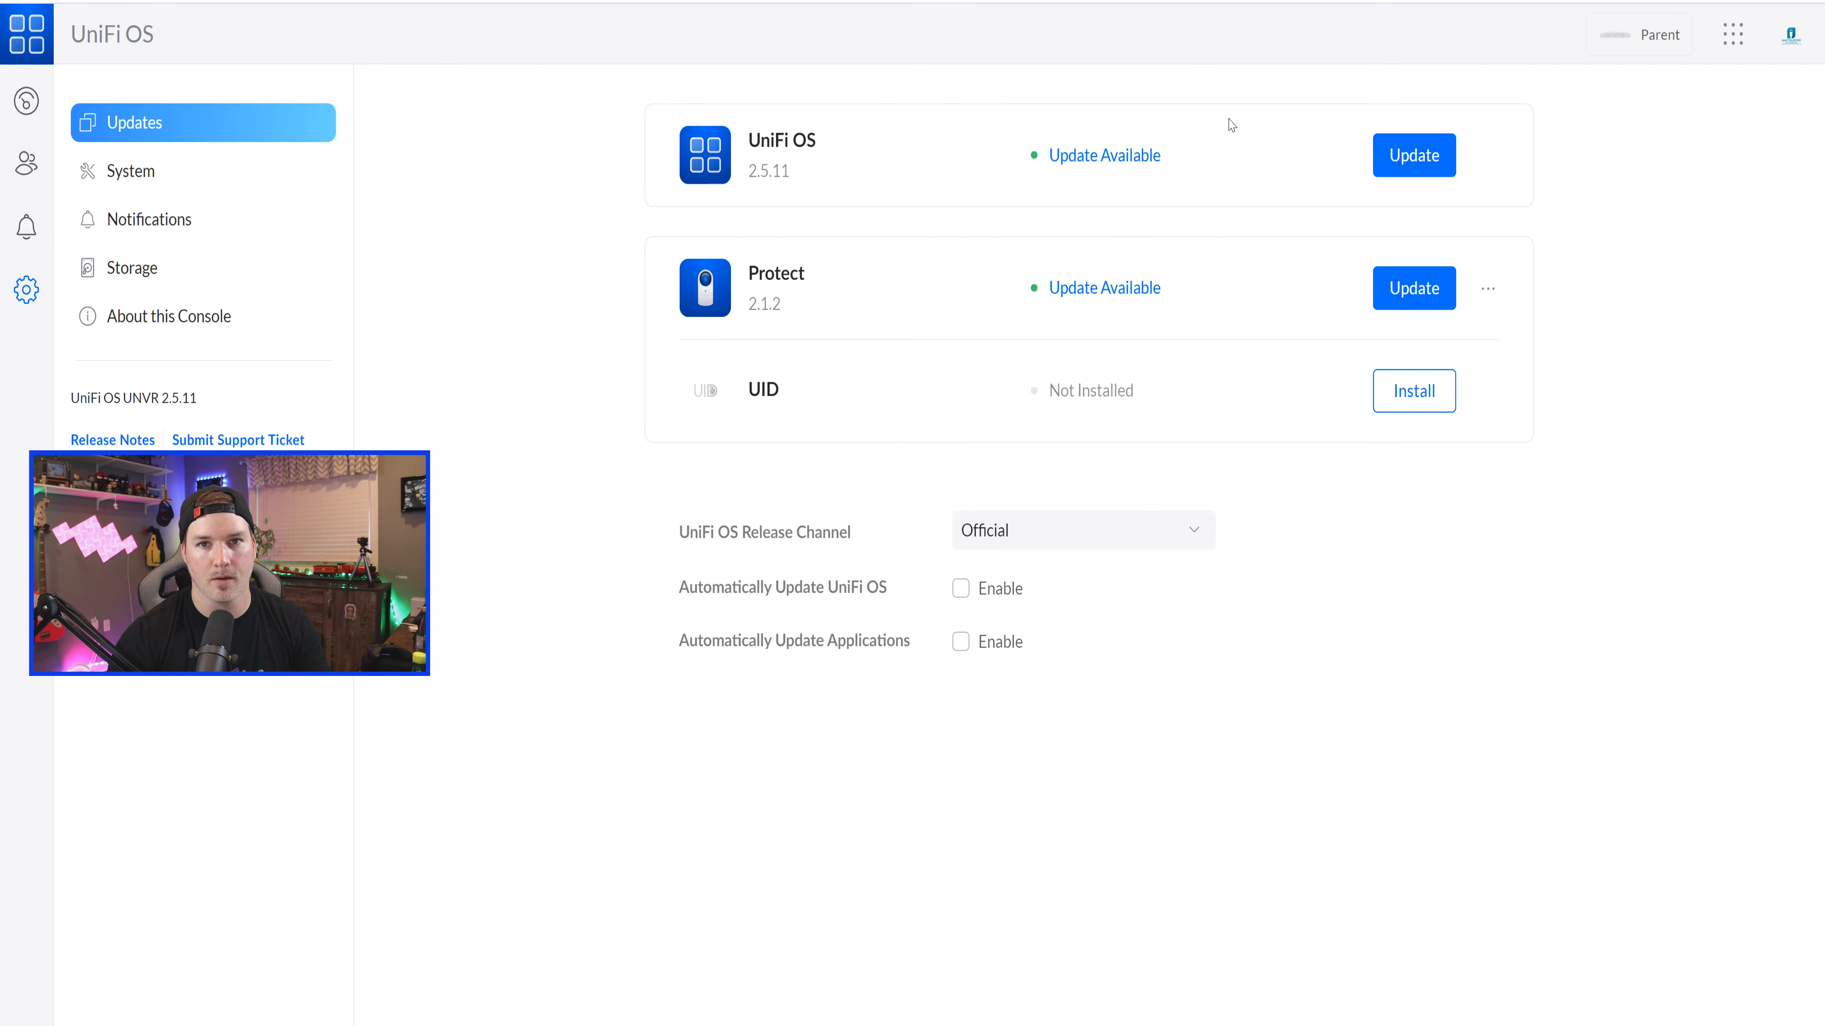
left_click(1421, 155)
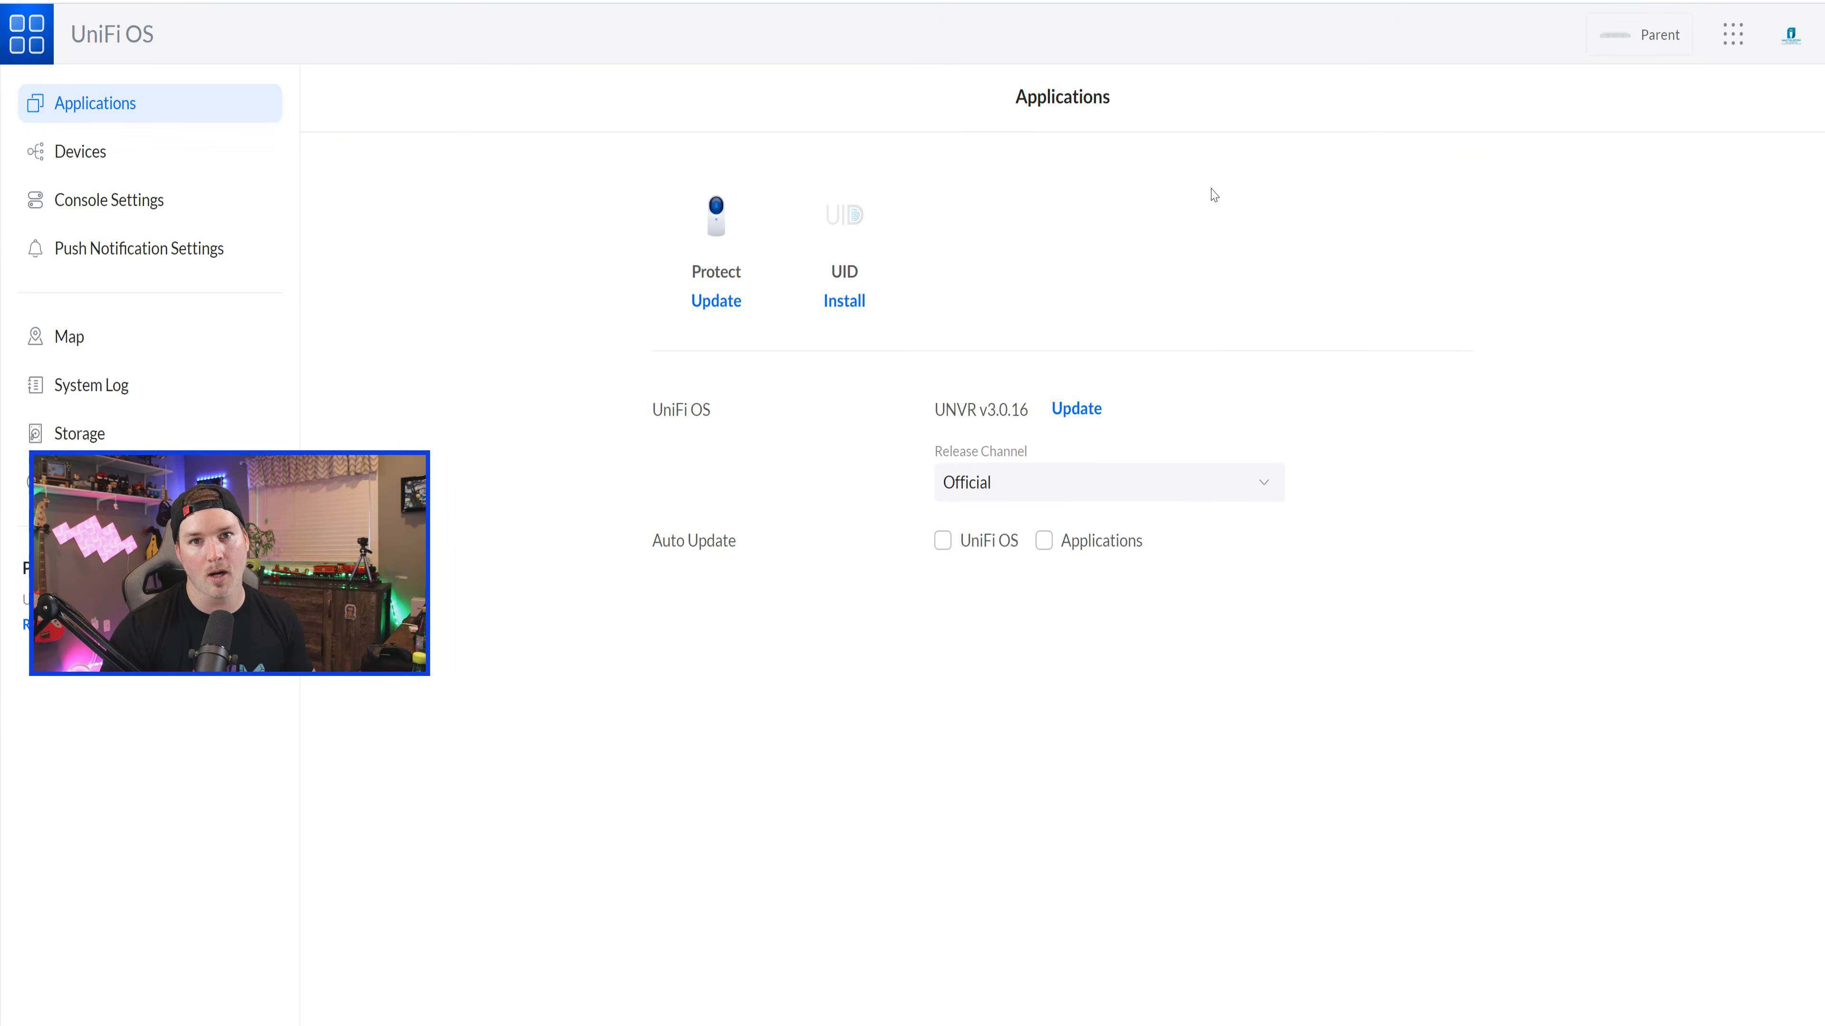
mouse_move(1092, 408)
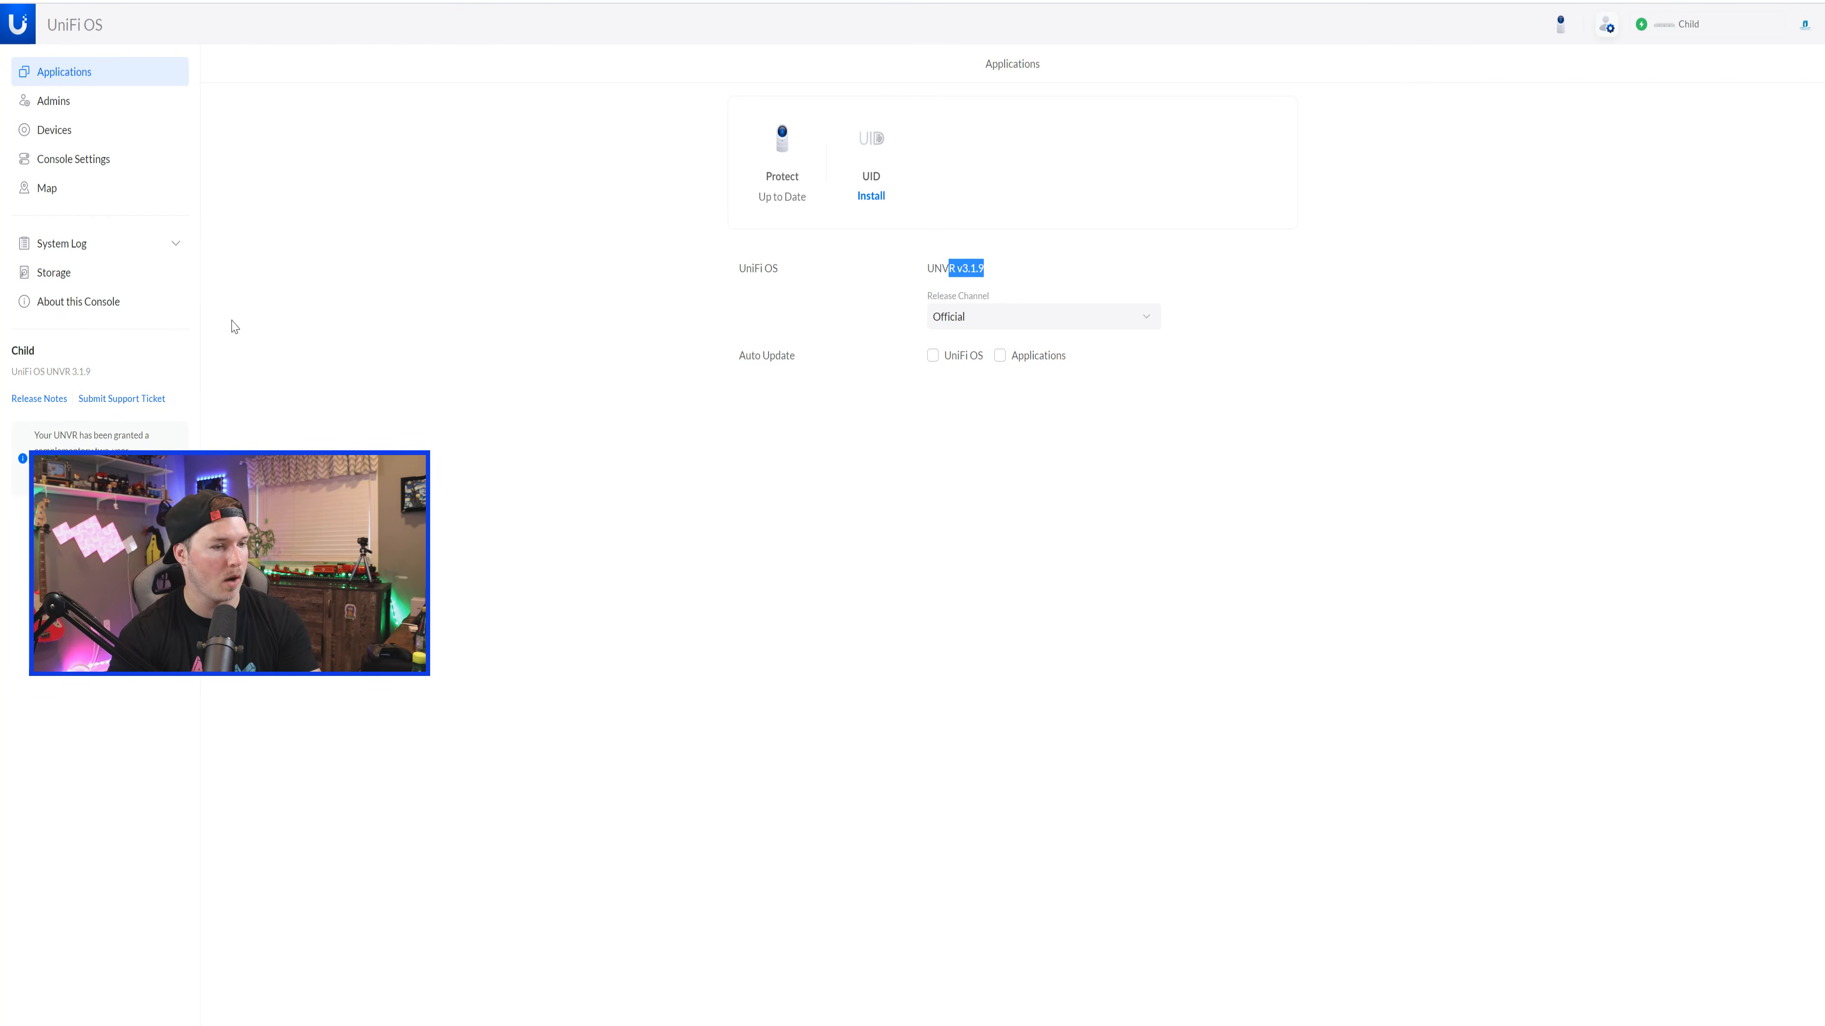
Factory reset the Child console and confirm the reset.
left_click(76, 171)
scroll(558, 383, "down", 3)
scroll(948, 562, "up", 2)
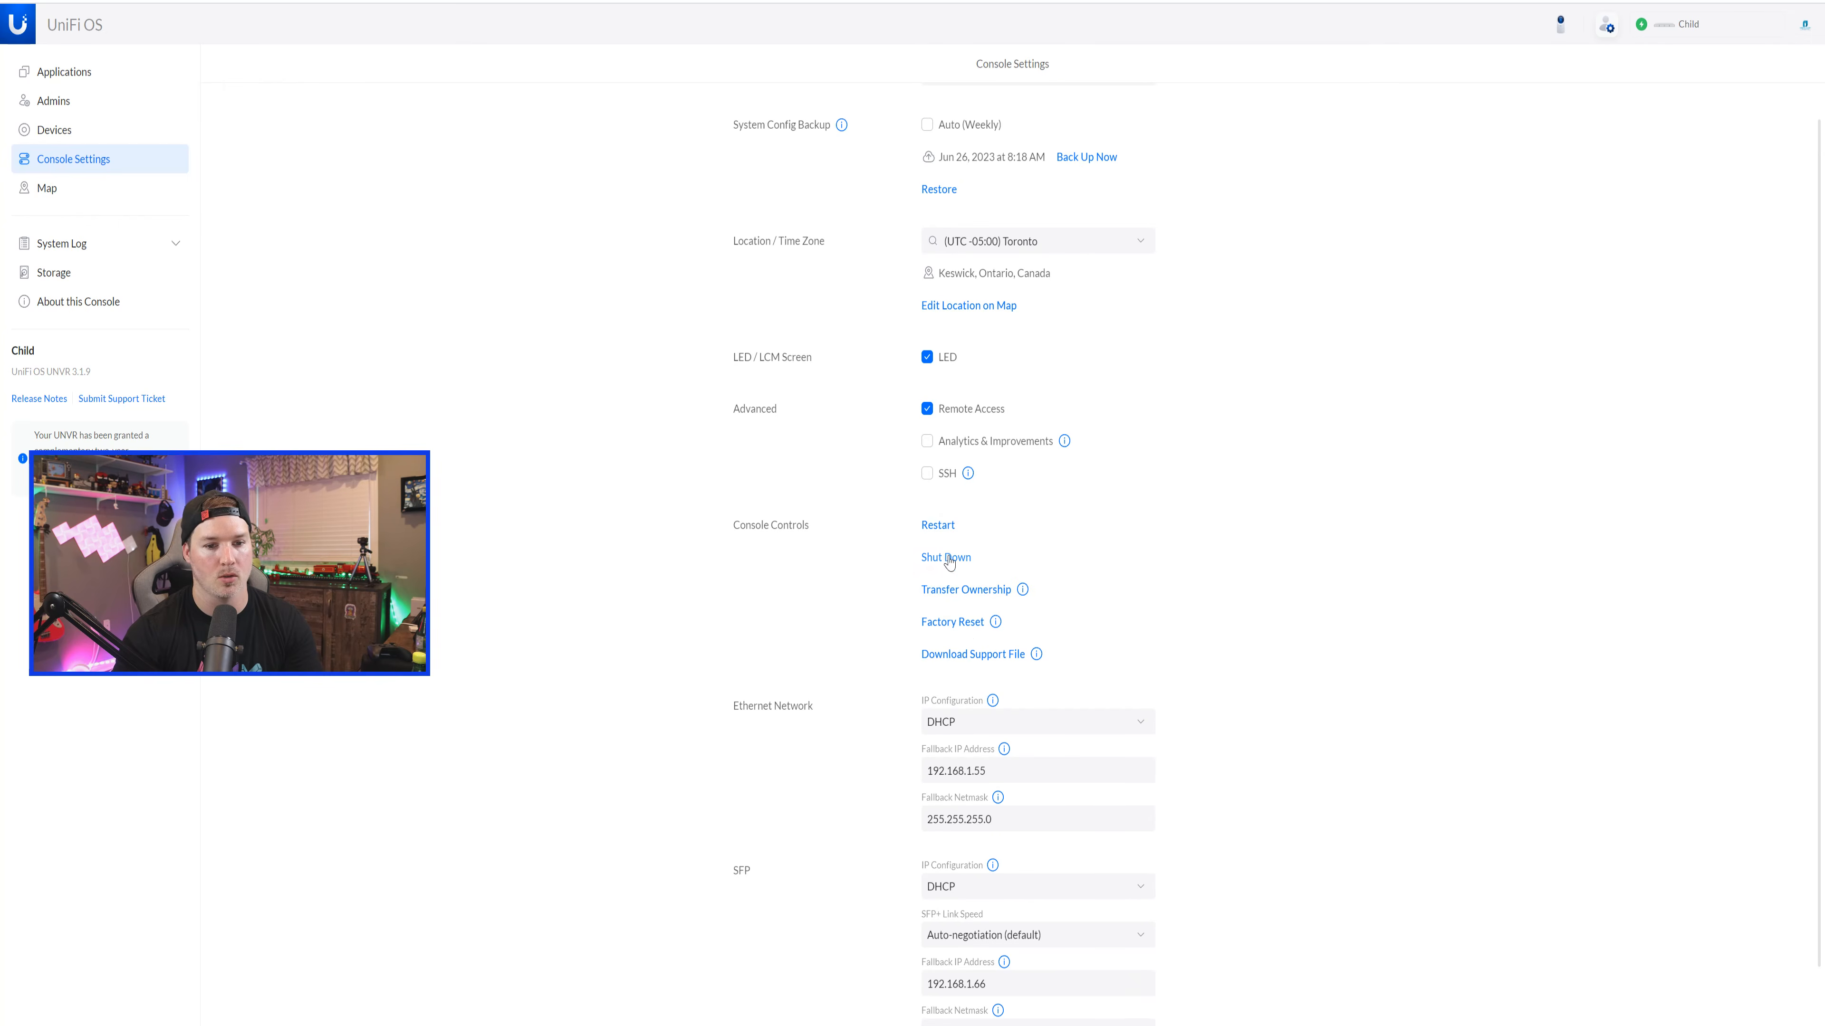
left_click(969, 623)
left_click(1027, 578)
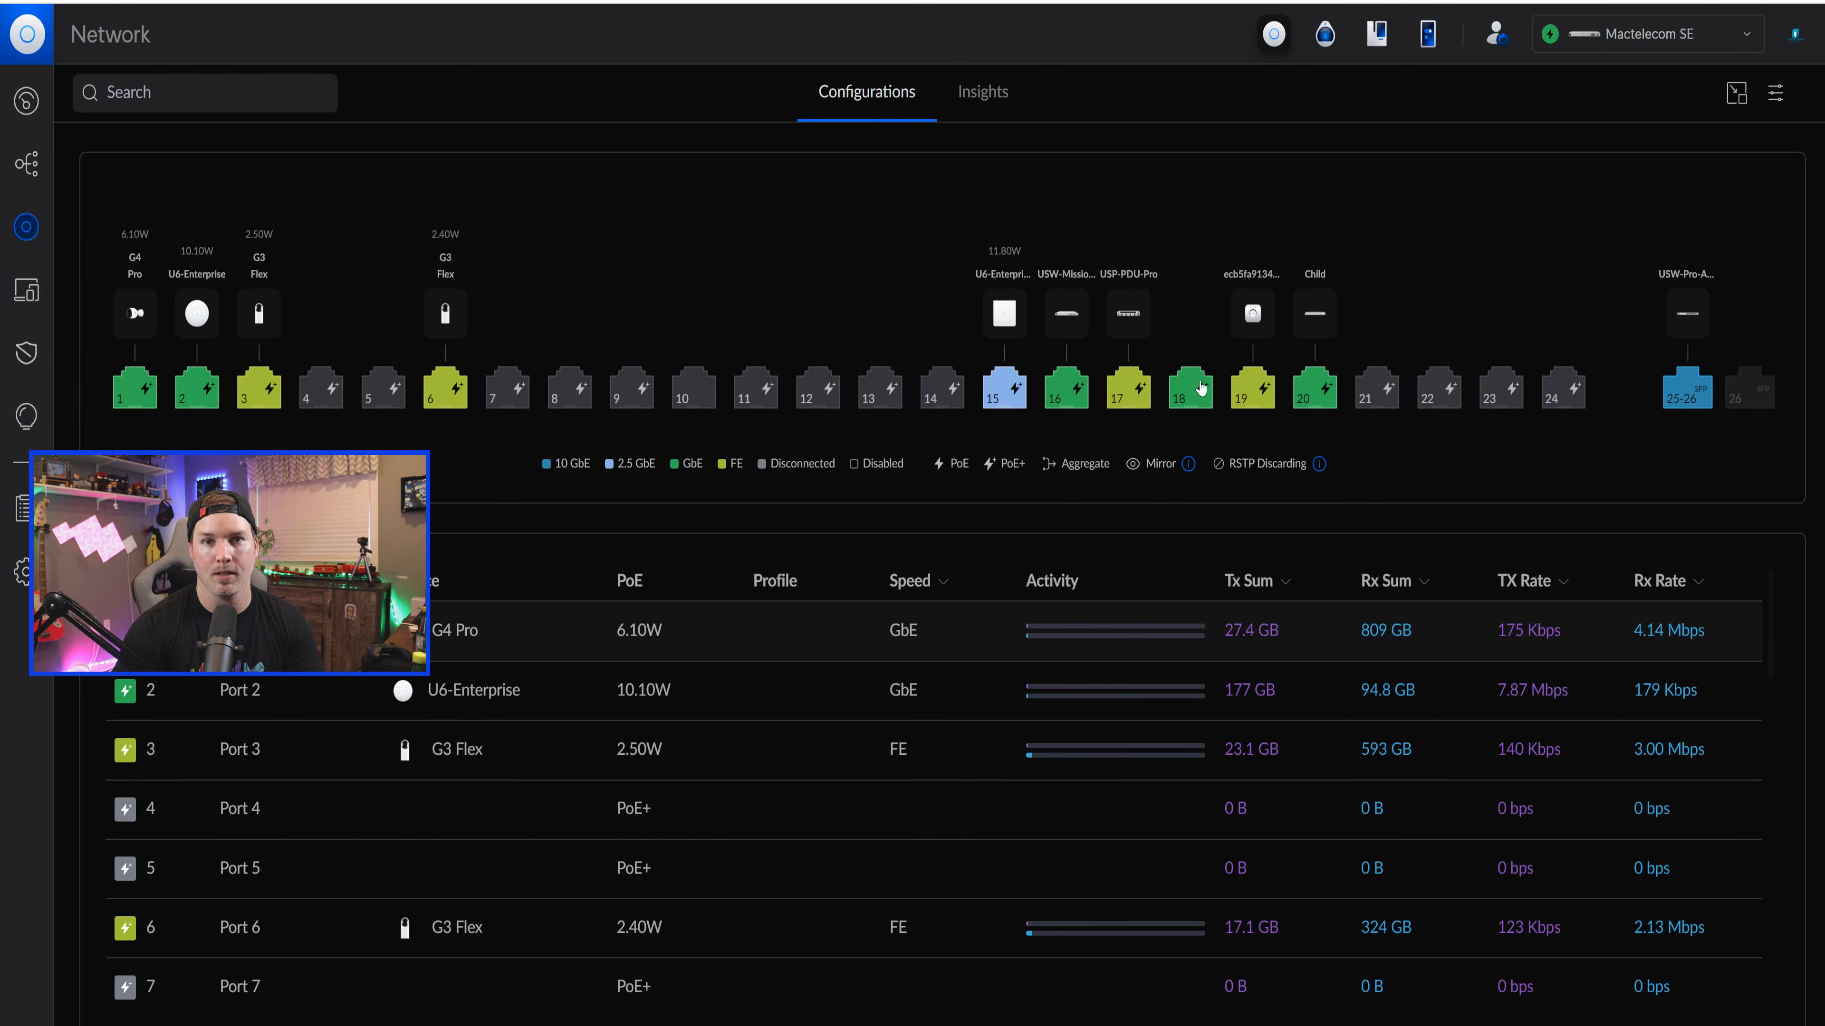
Assign switch ports 18 and 20 to the Camera (30) primary network and enable Traffic Restriction with the Block option on them.
left_click(1201, 388)
left_click(1303, 396)
scroll(999, 569, "down", 4)
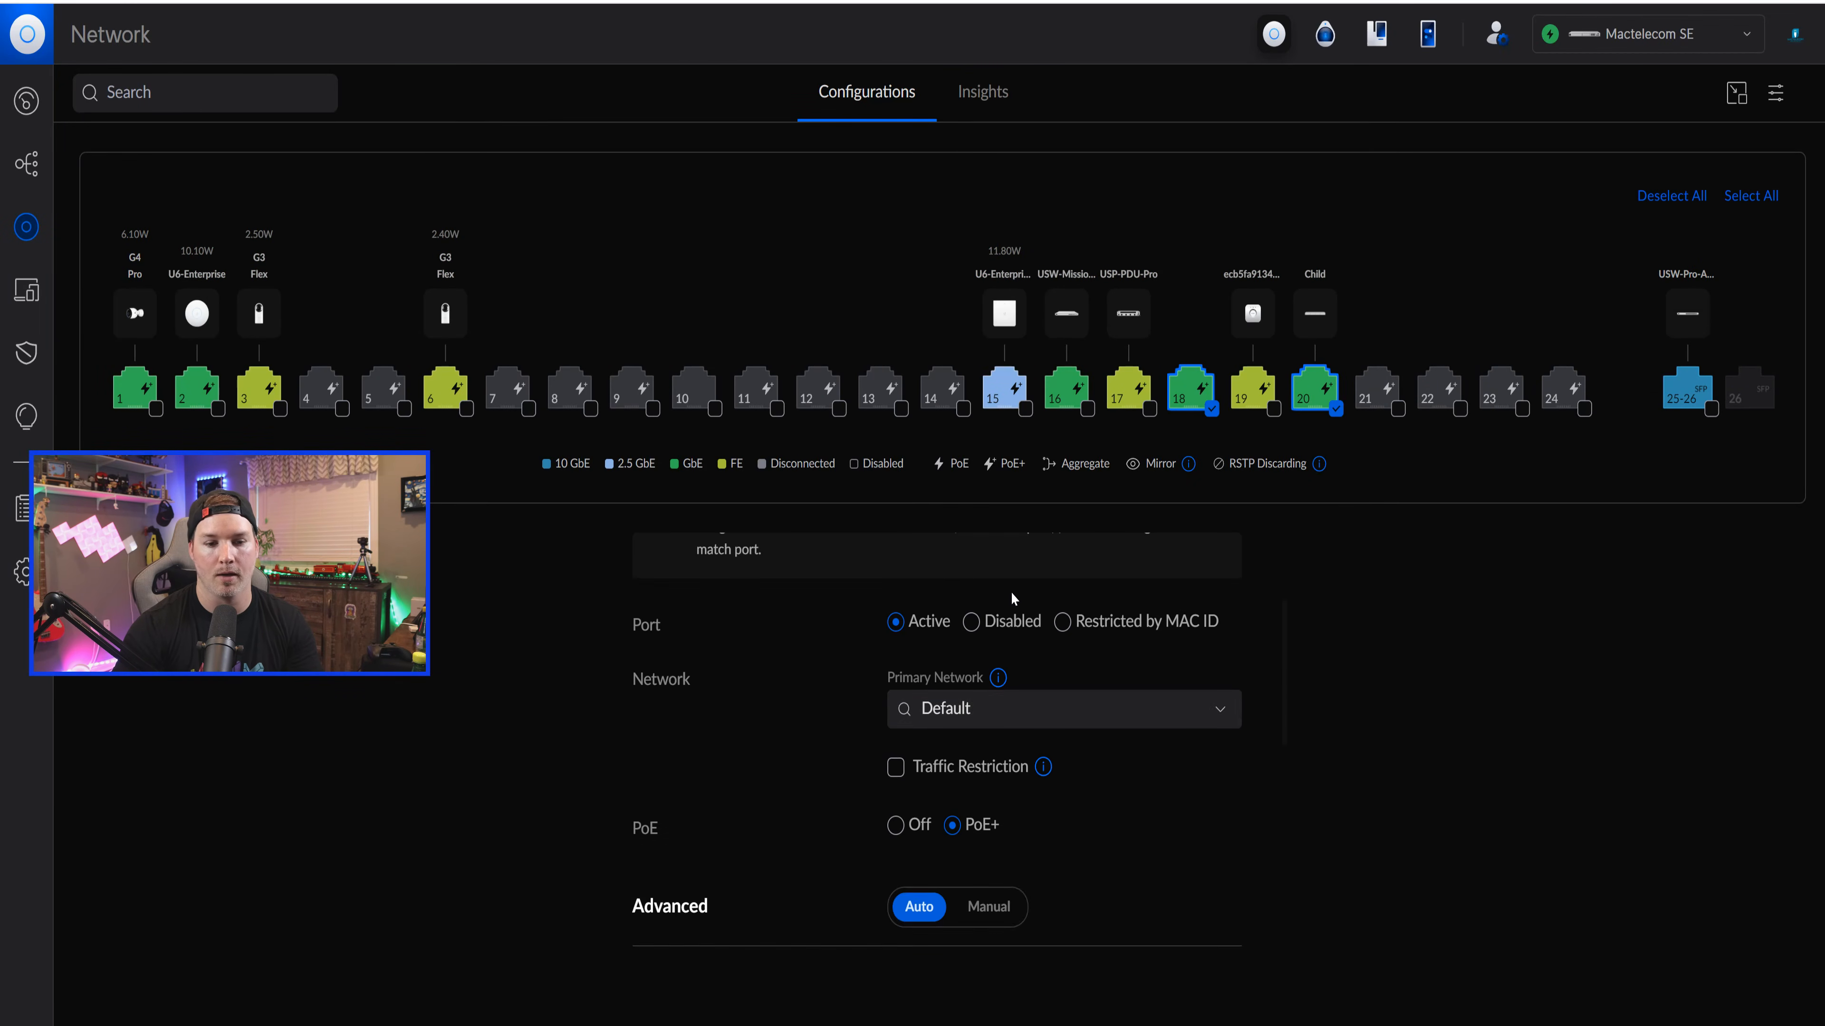
left_click(1047, 636)
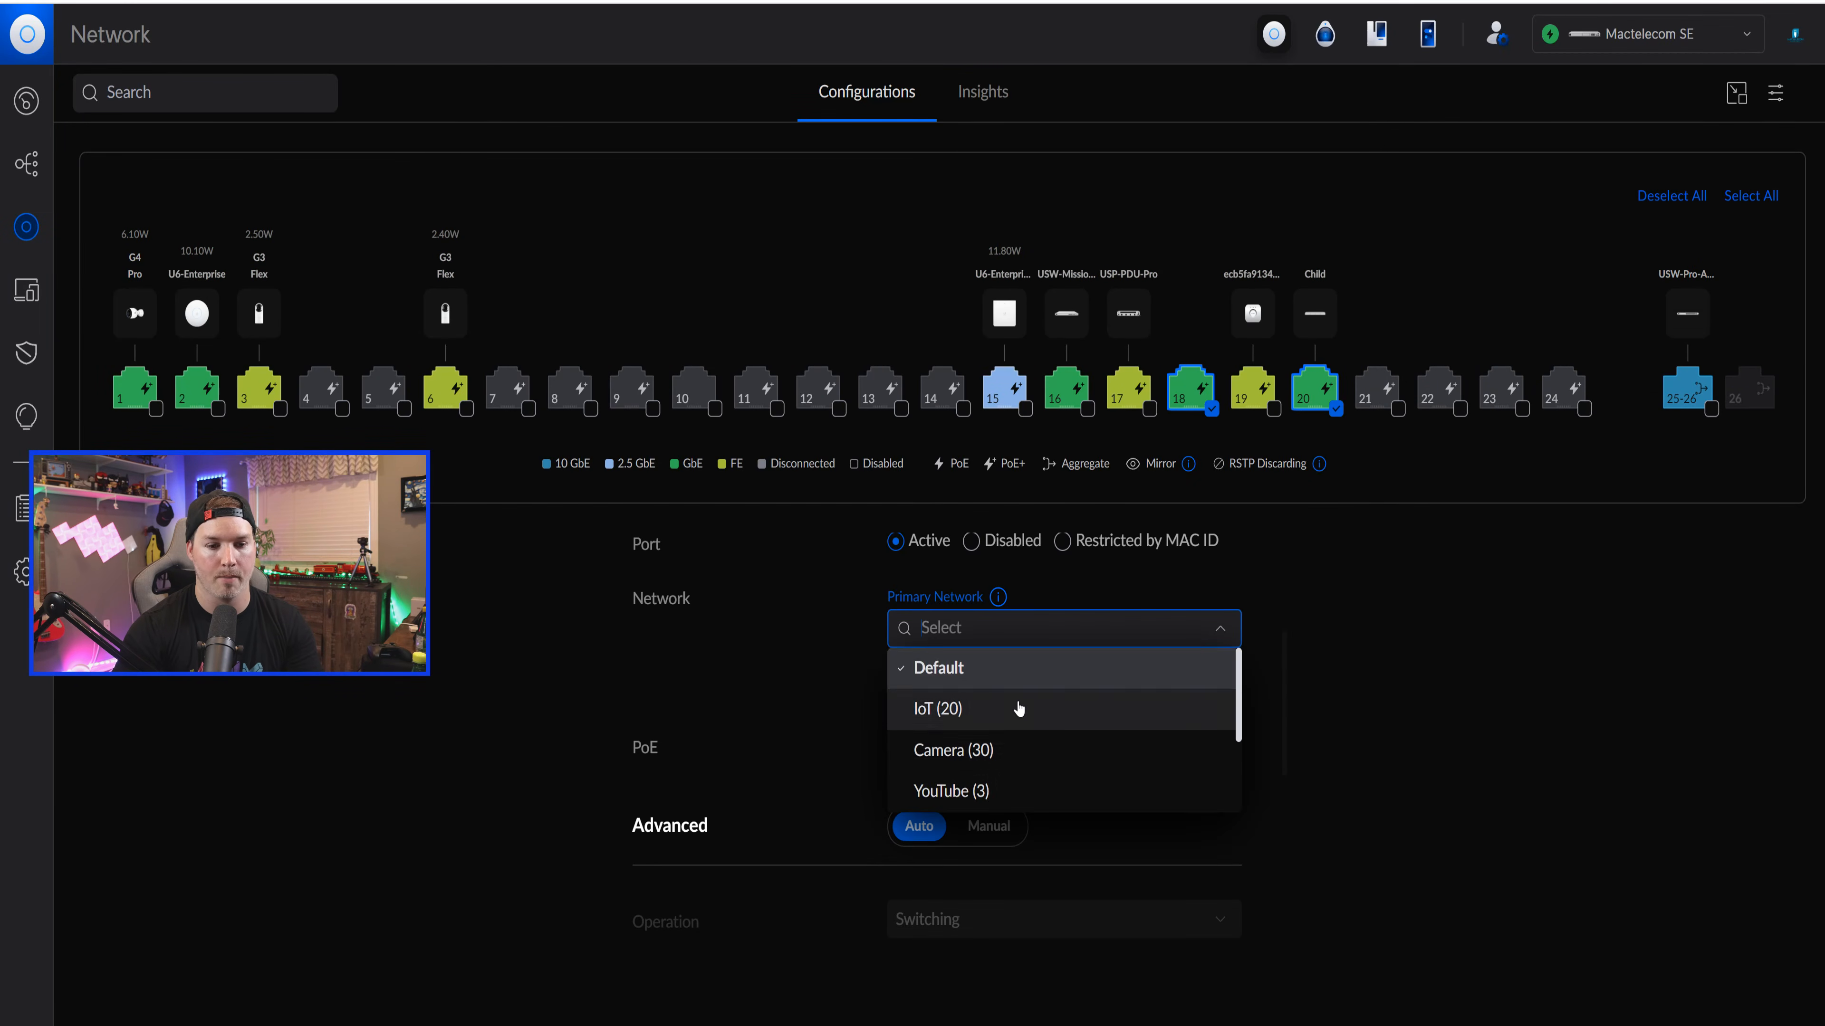
scroll(1014, 706, "down", 2)
left_click(1035, 672)
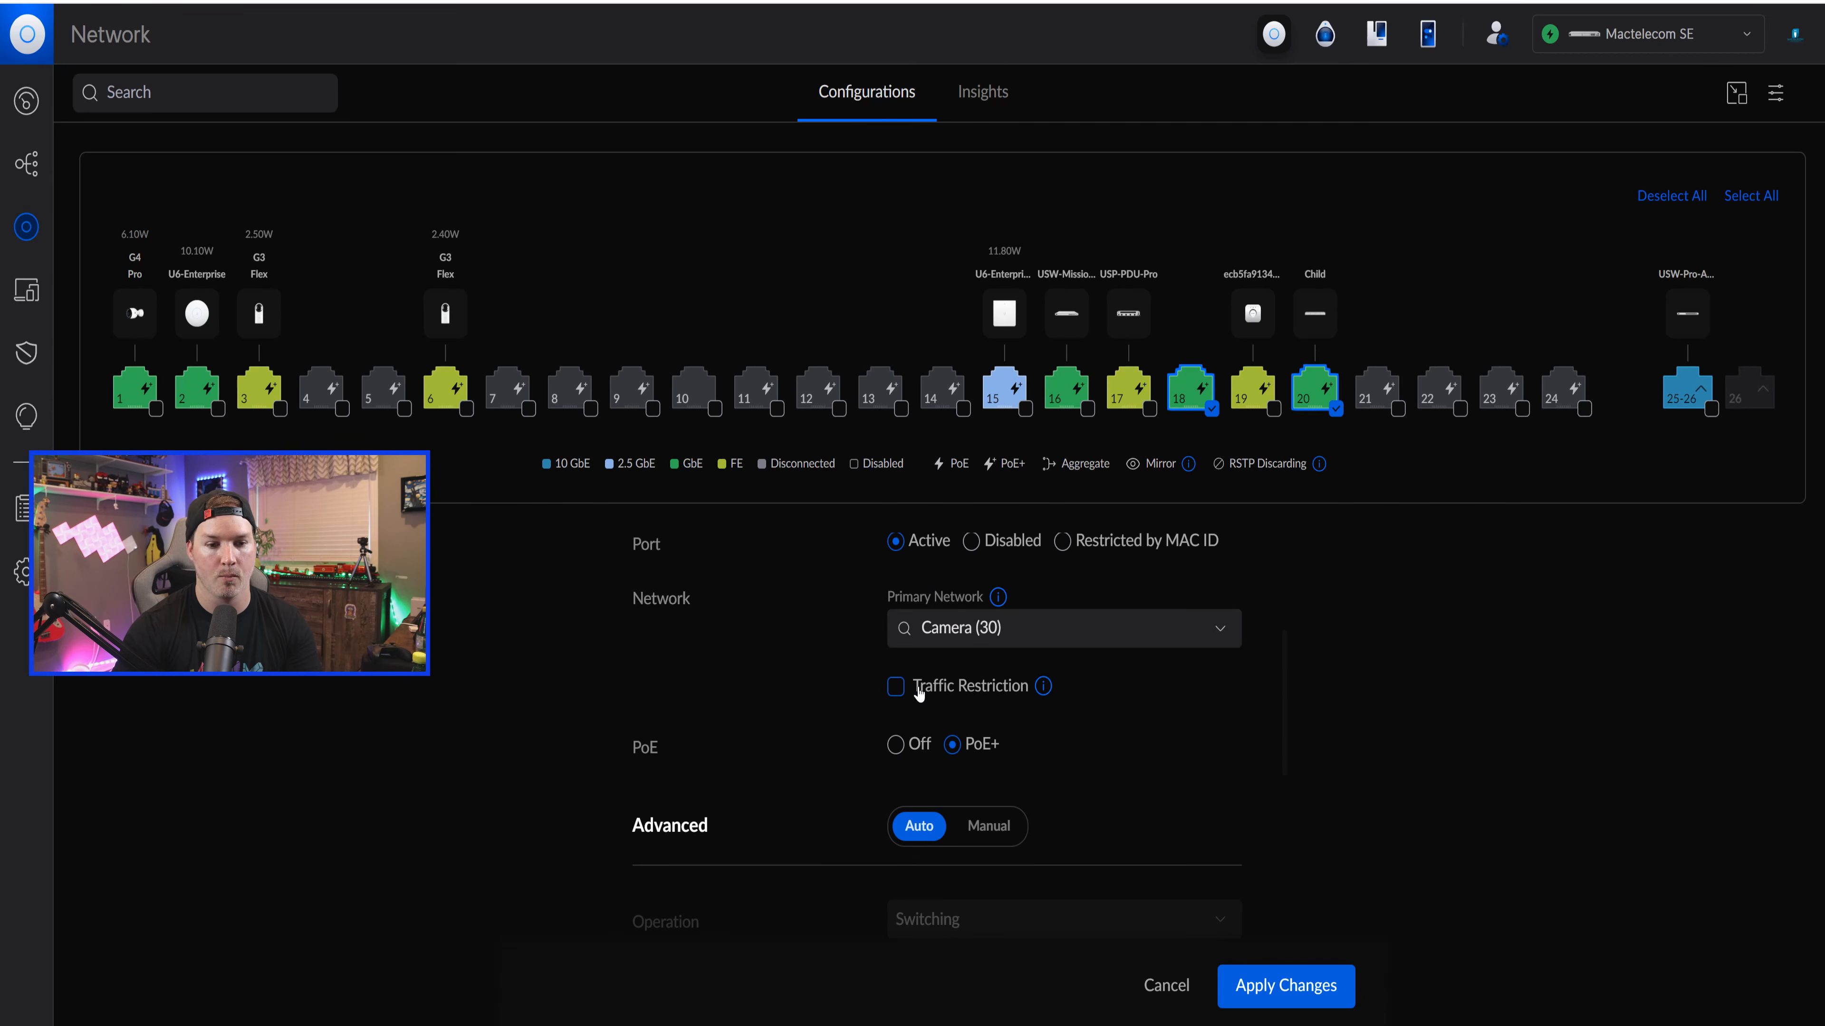
left_click(900, 691)
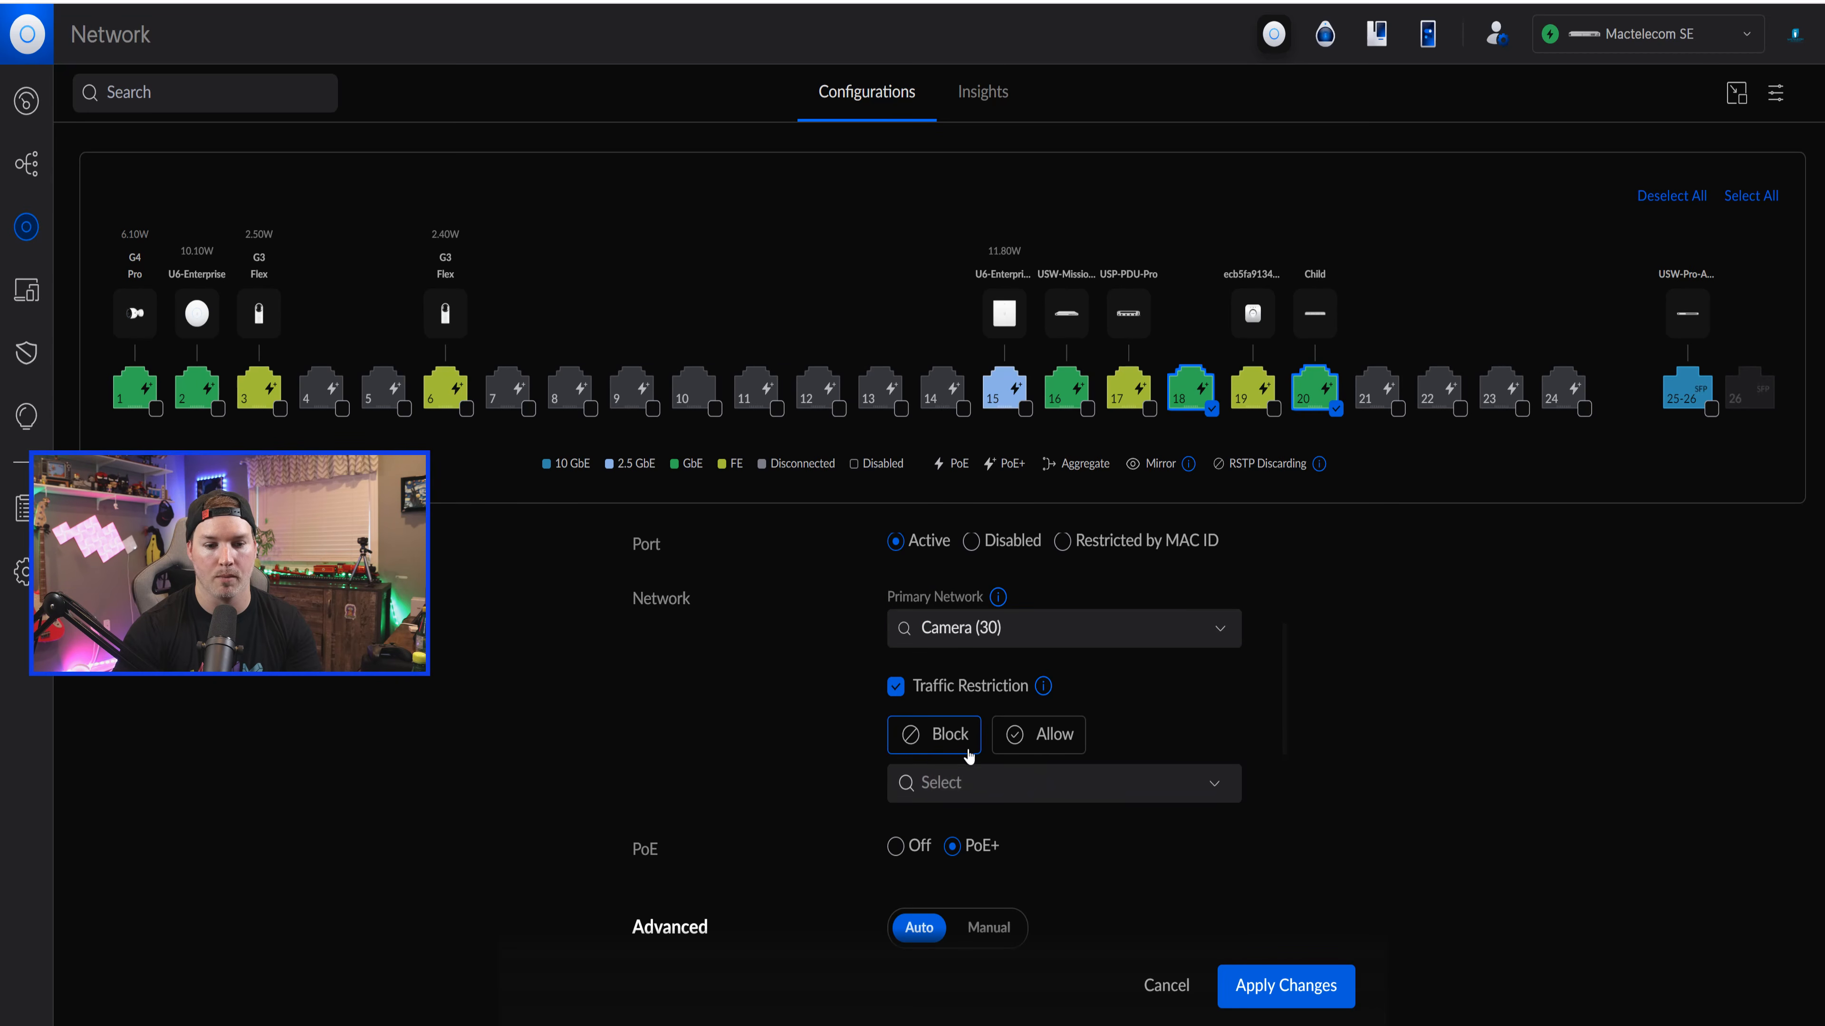
left_click(1037, 787)
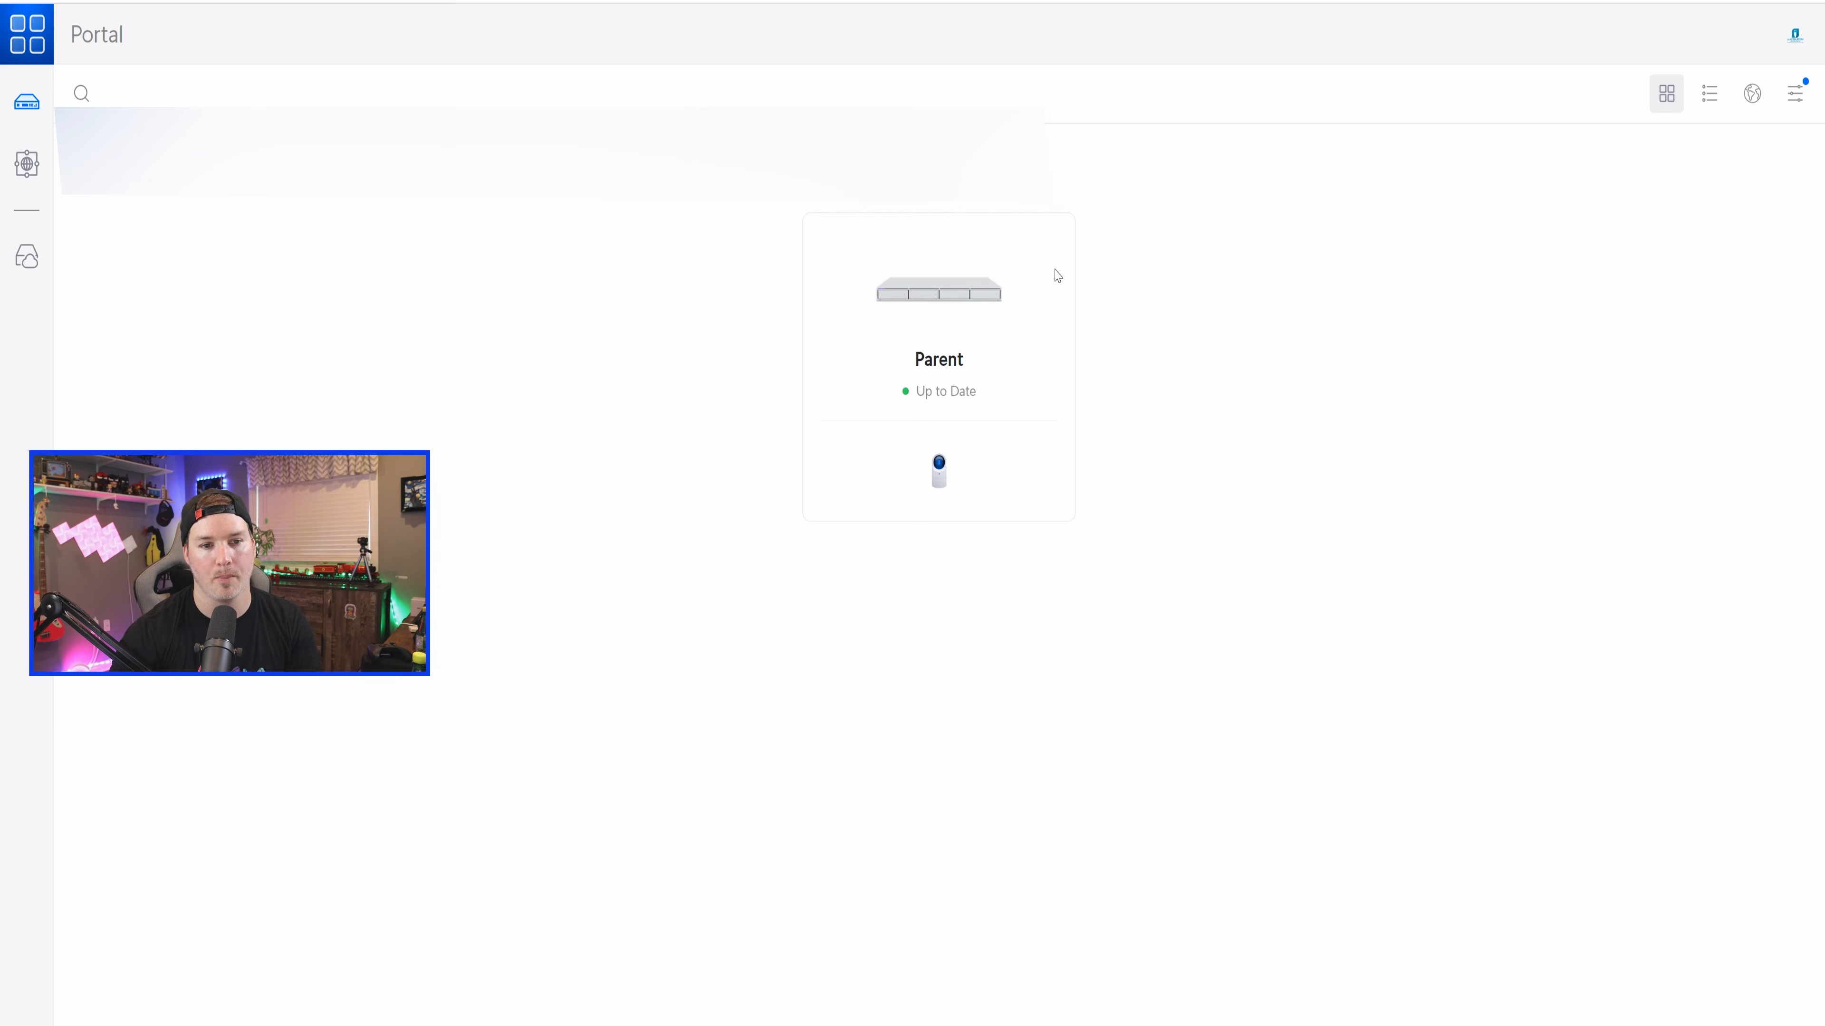
Open the Parent console and stack the newly detected UNVR with it.
left_click(991, 297)
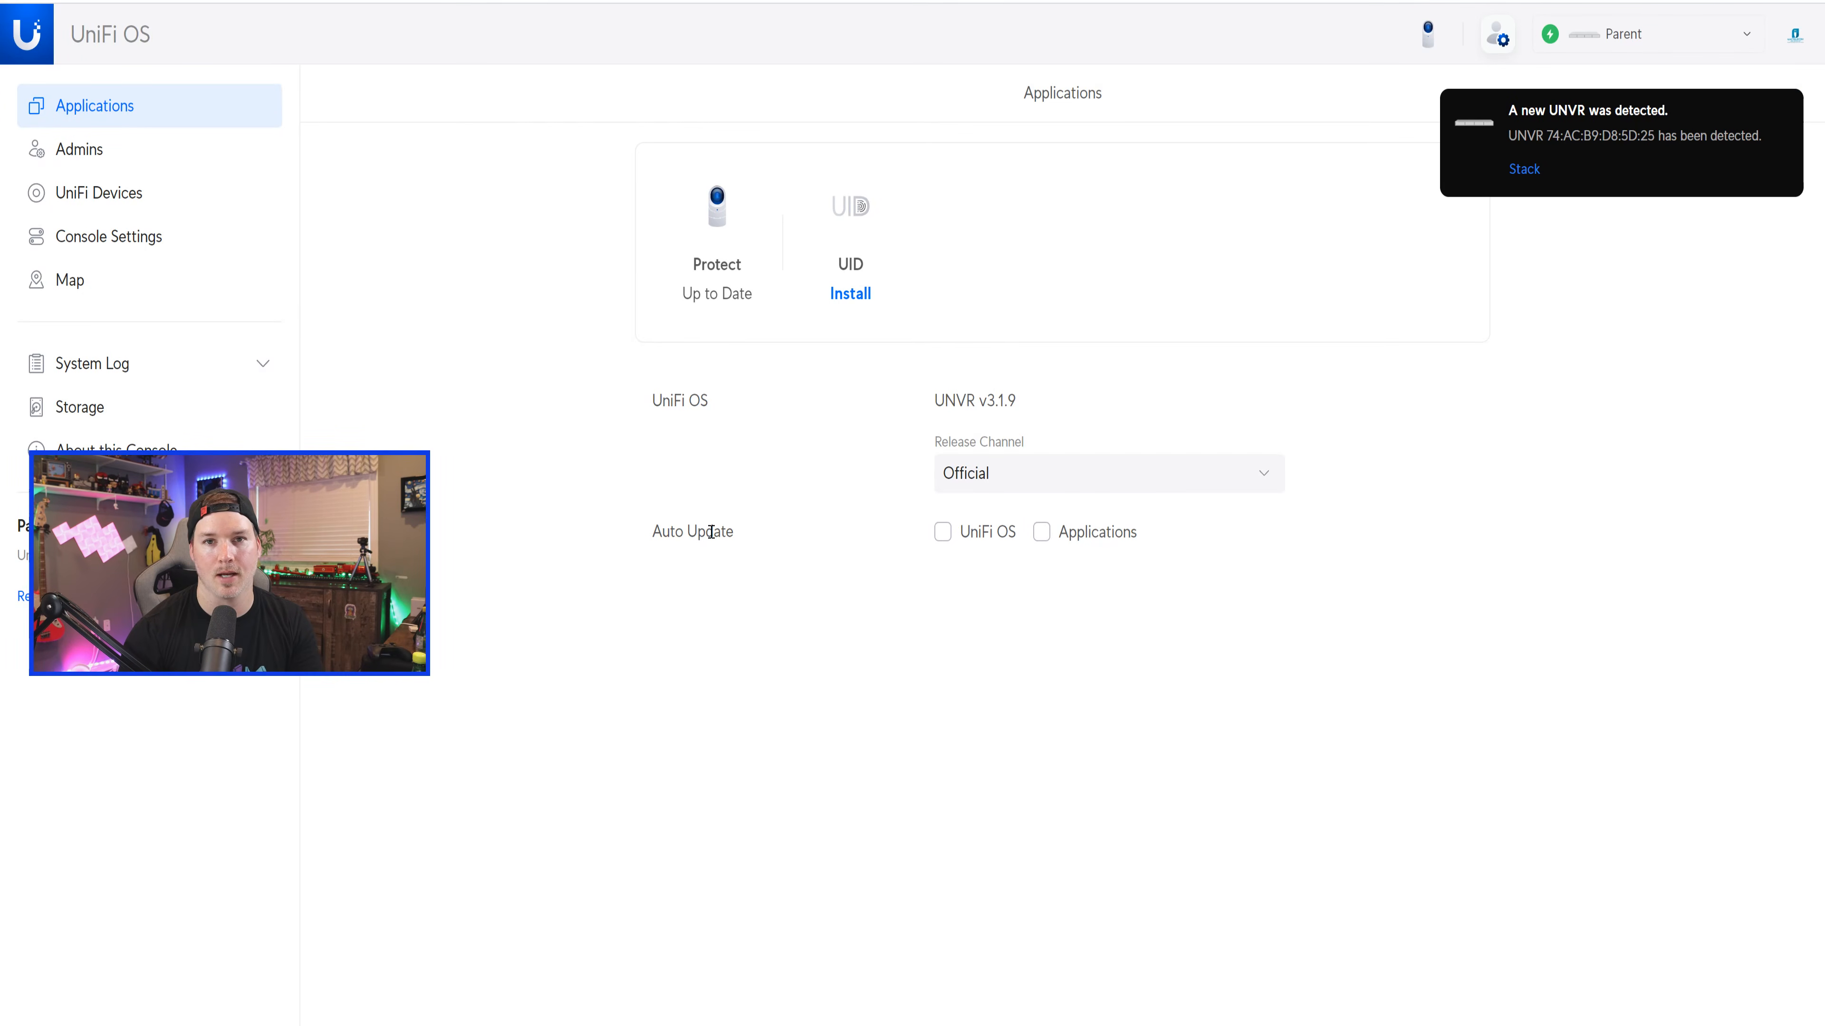
mouse_move(1663, 137)
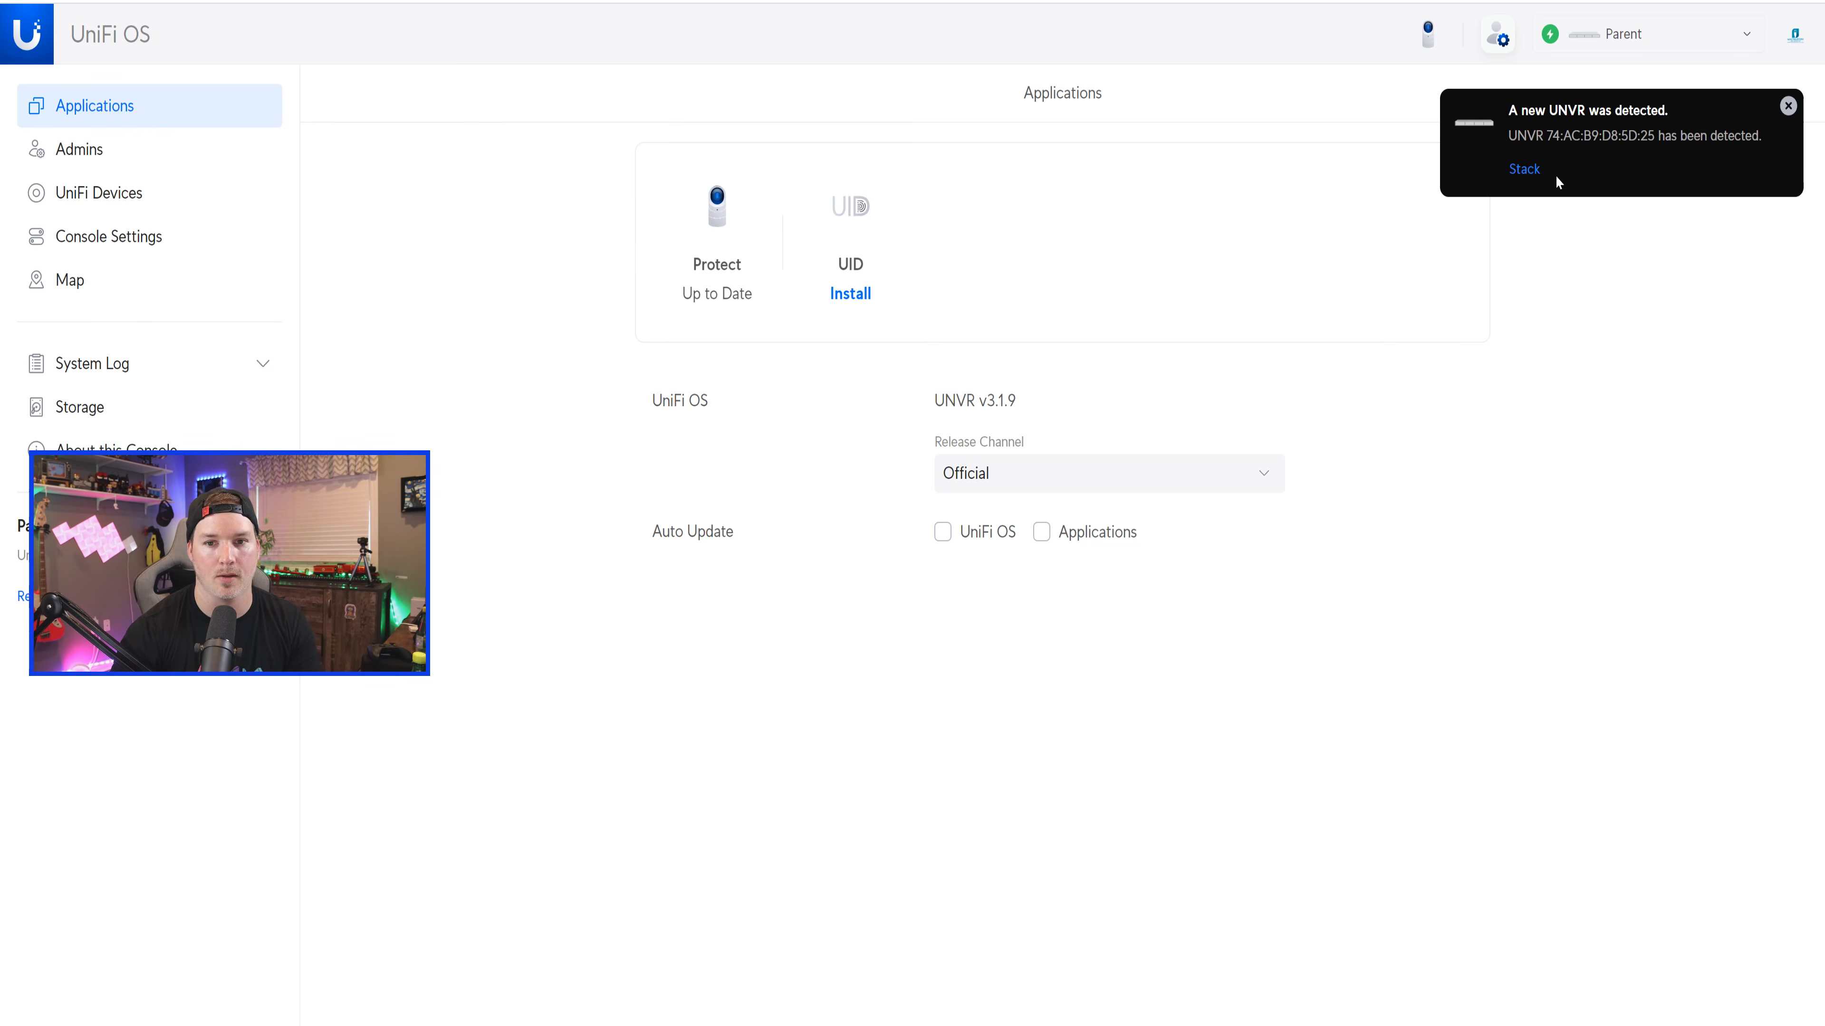
left_click(1523, 170)
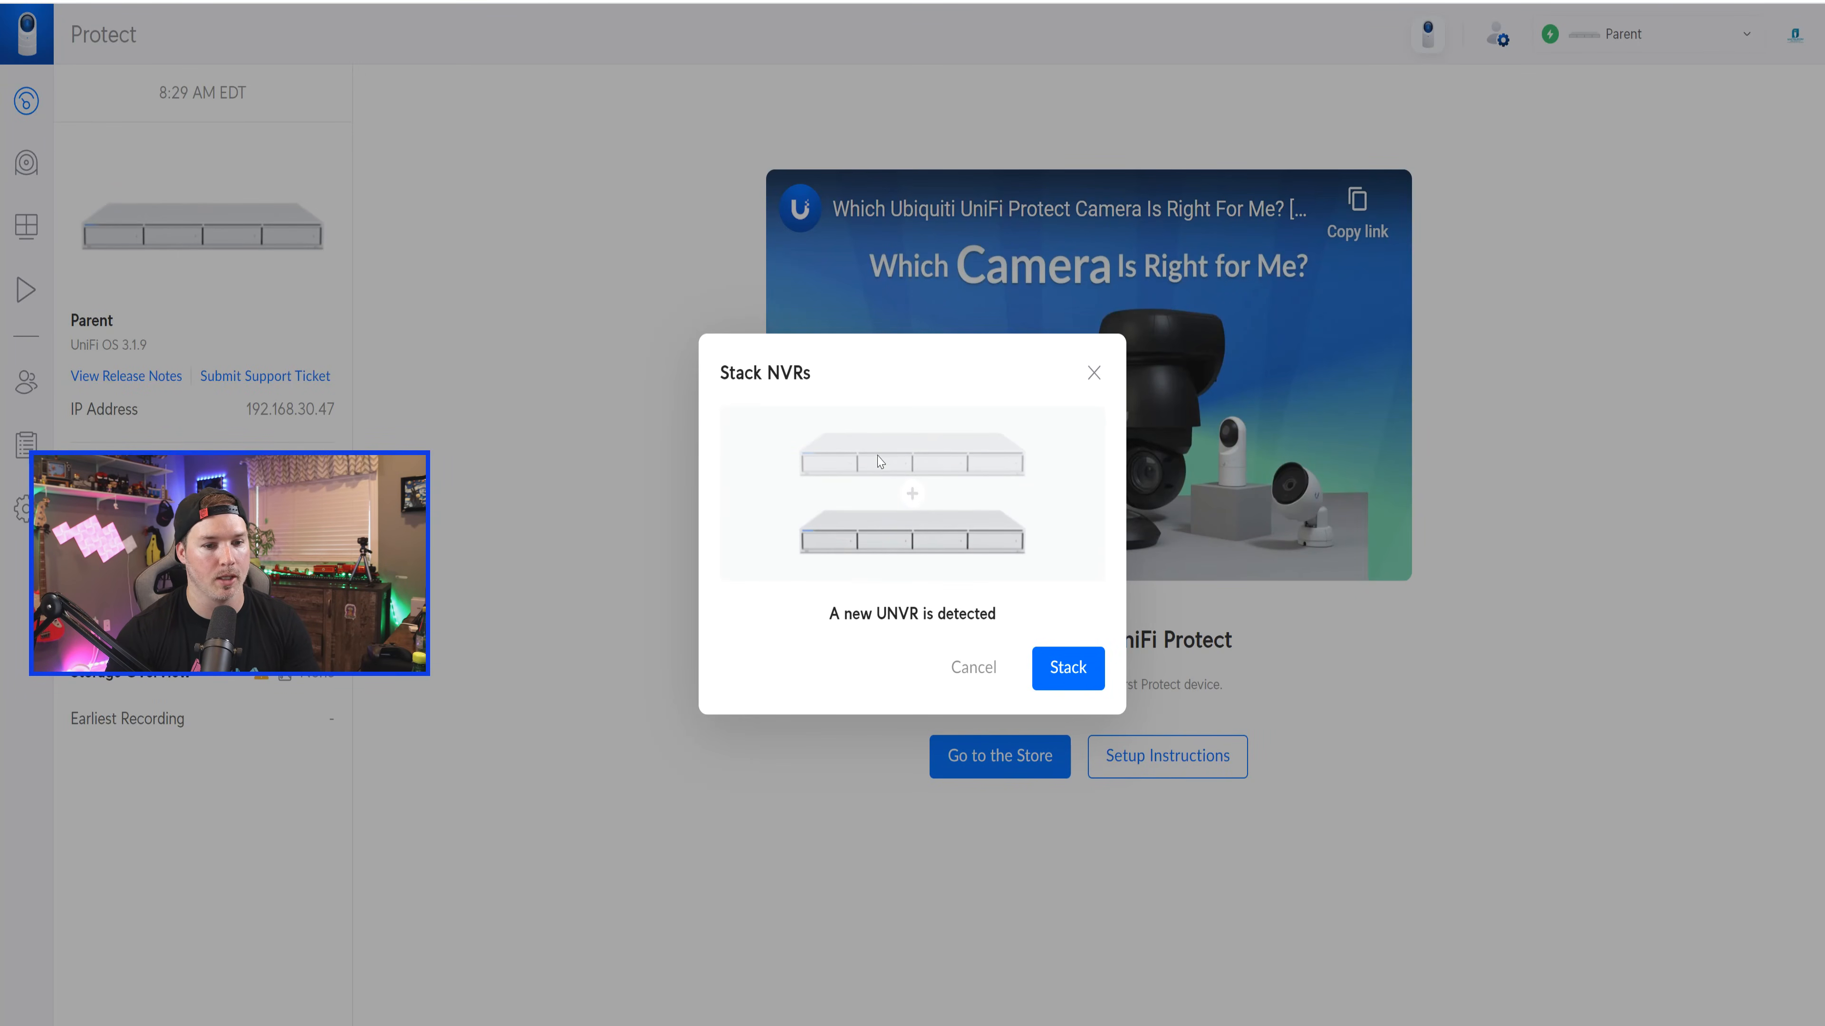
left_click(1068, 669)
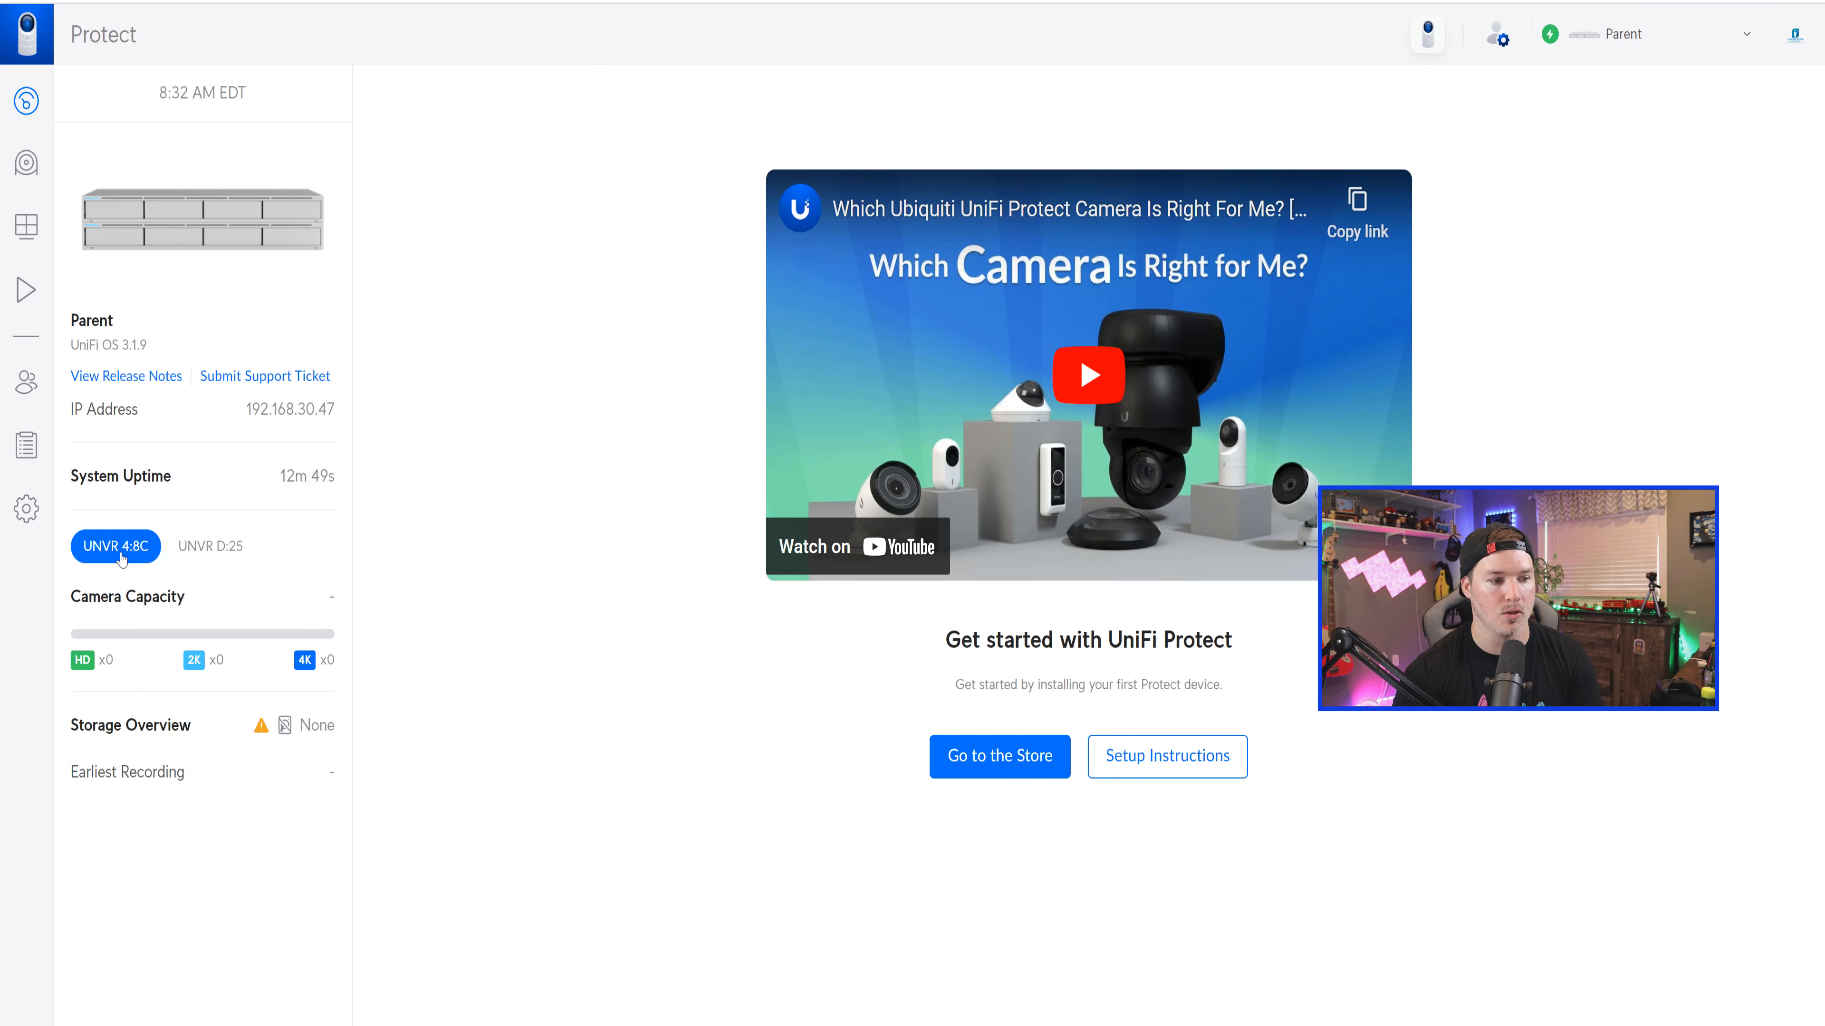
Inspect the camera capacity and storage overview of UNVR D:25, and view the list of Protect devices.
left_click(227, 556)
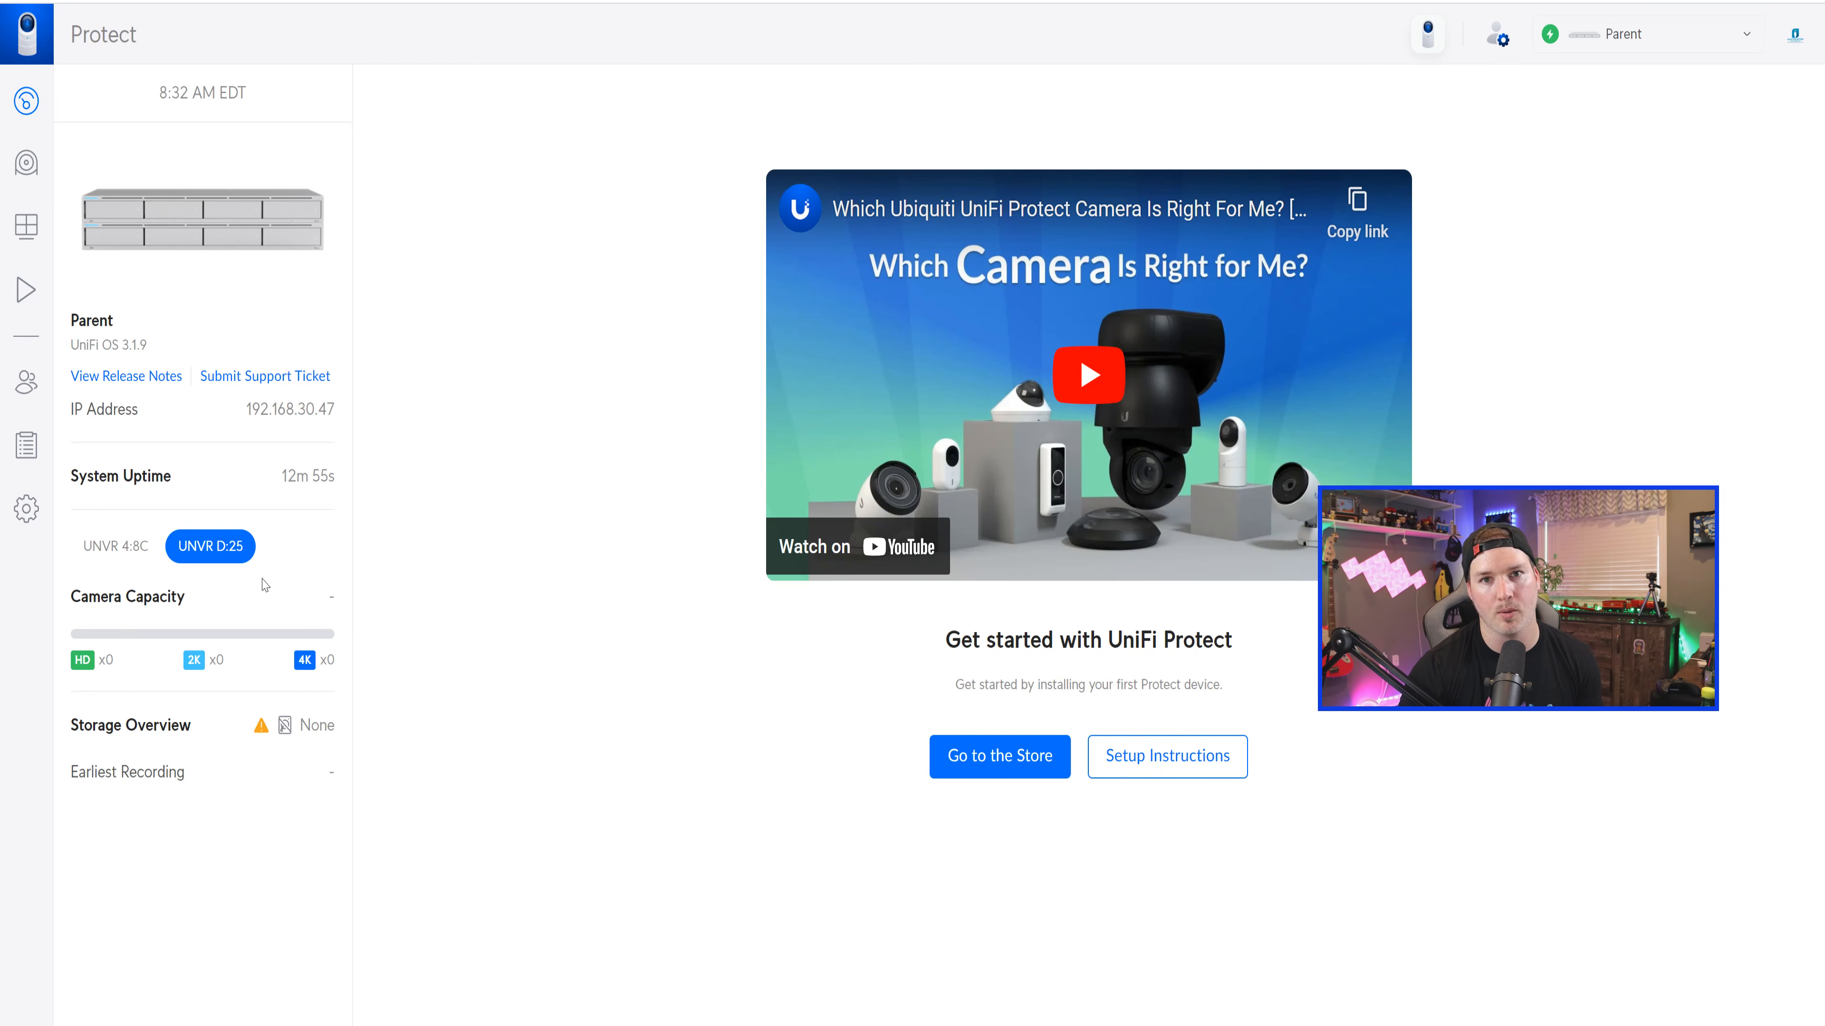
left_click(21, 175)
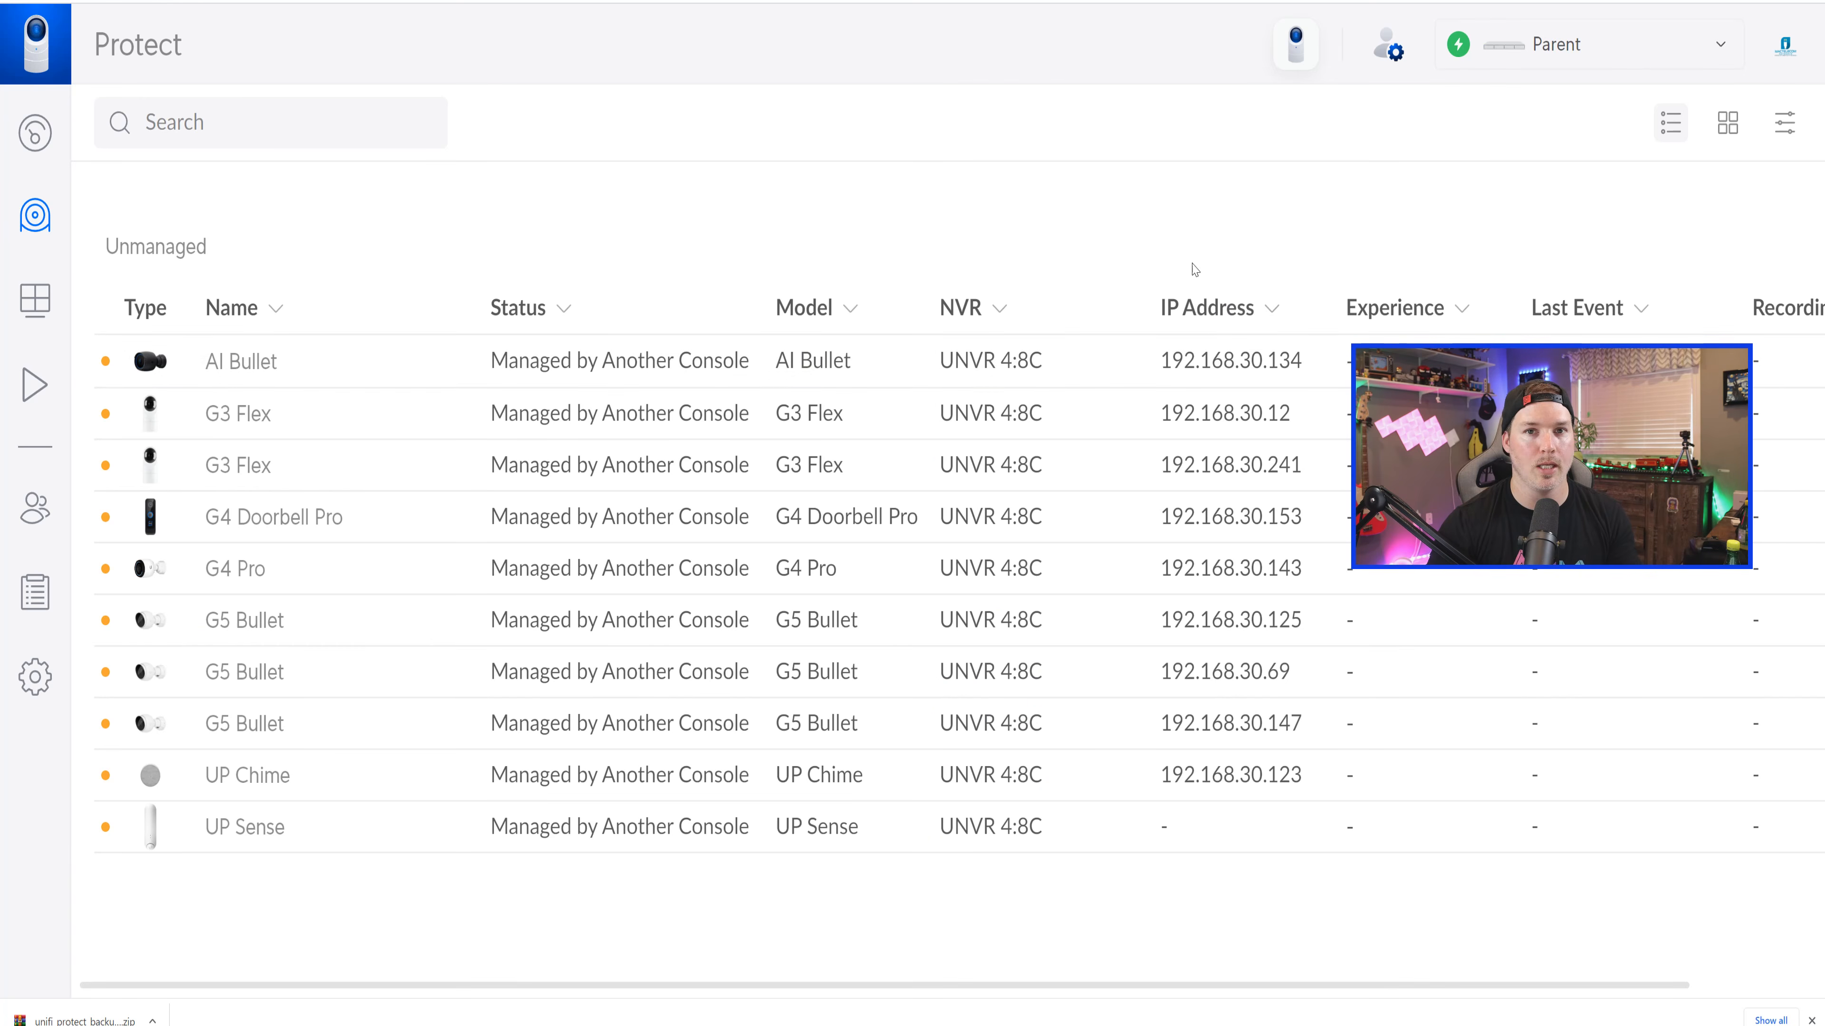
Import the backup file unifi_protect_backup.v2.8.28.202306260806131.zip into the Parent's Protect system settings.
left_click(36, 677)
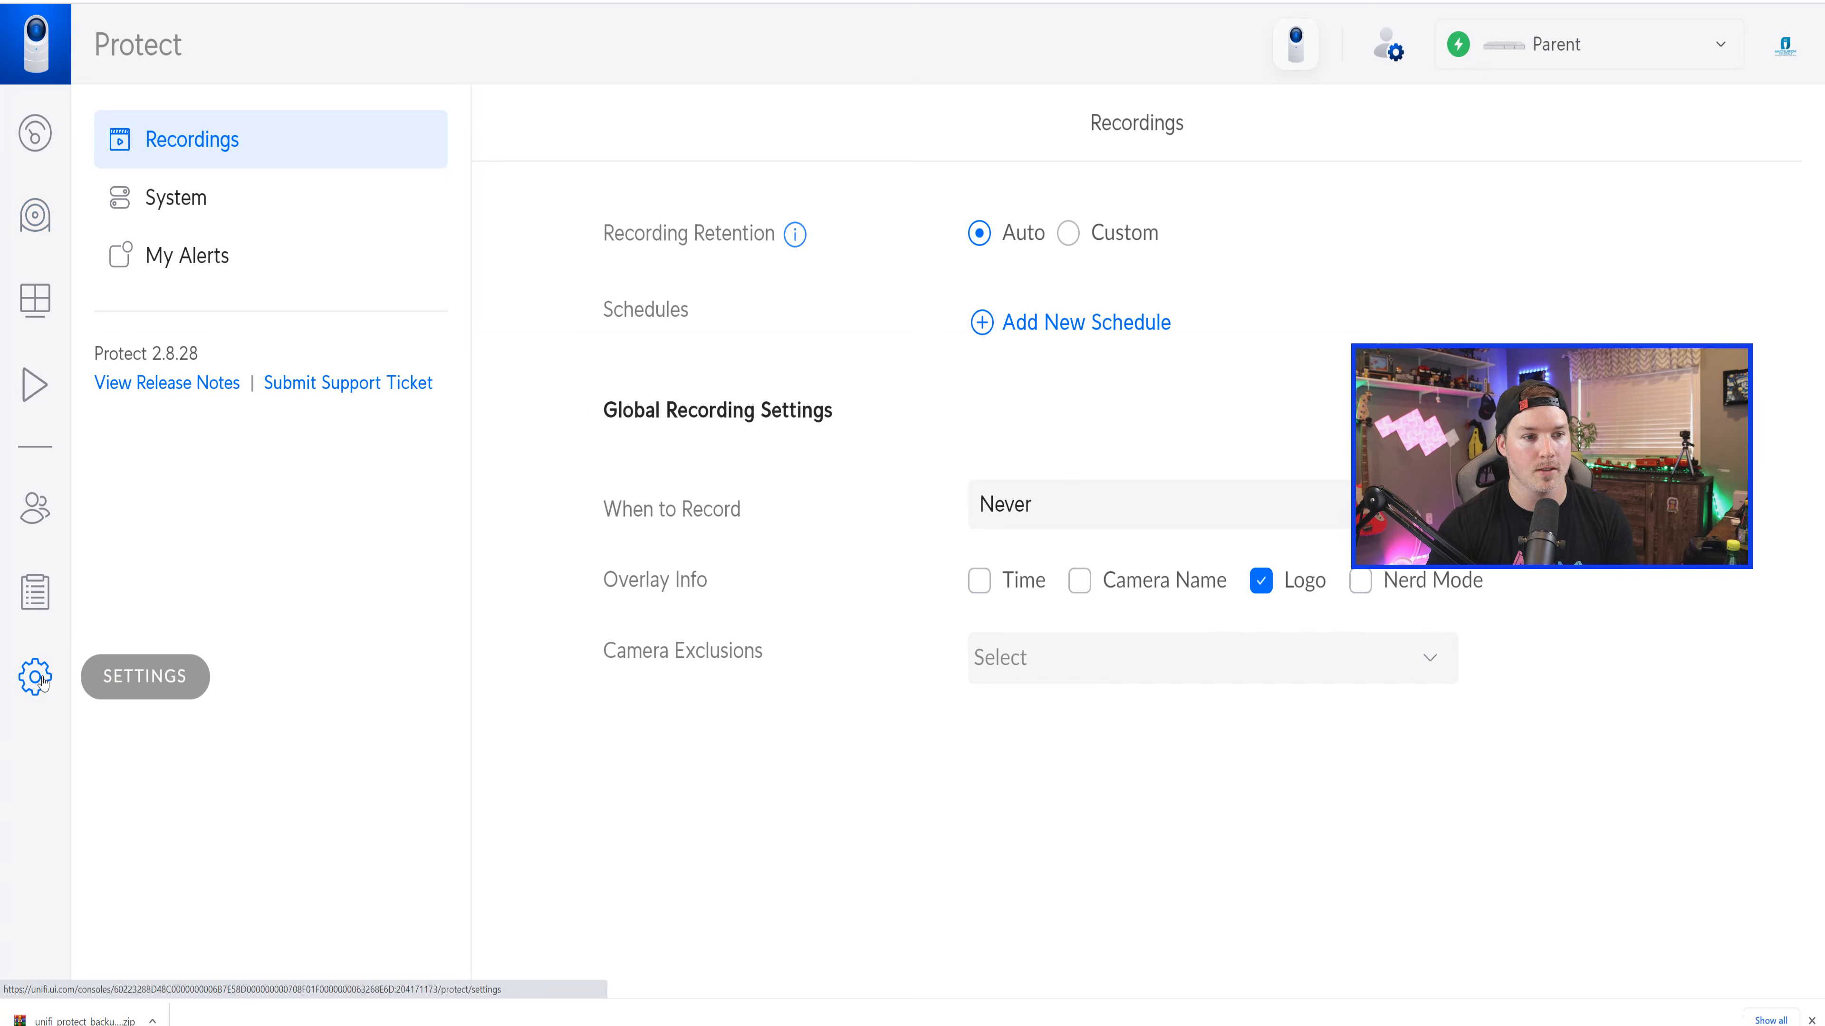
left_click(213, 197)
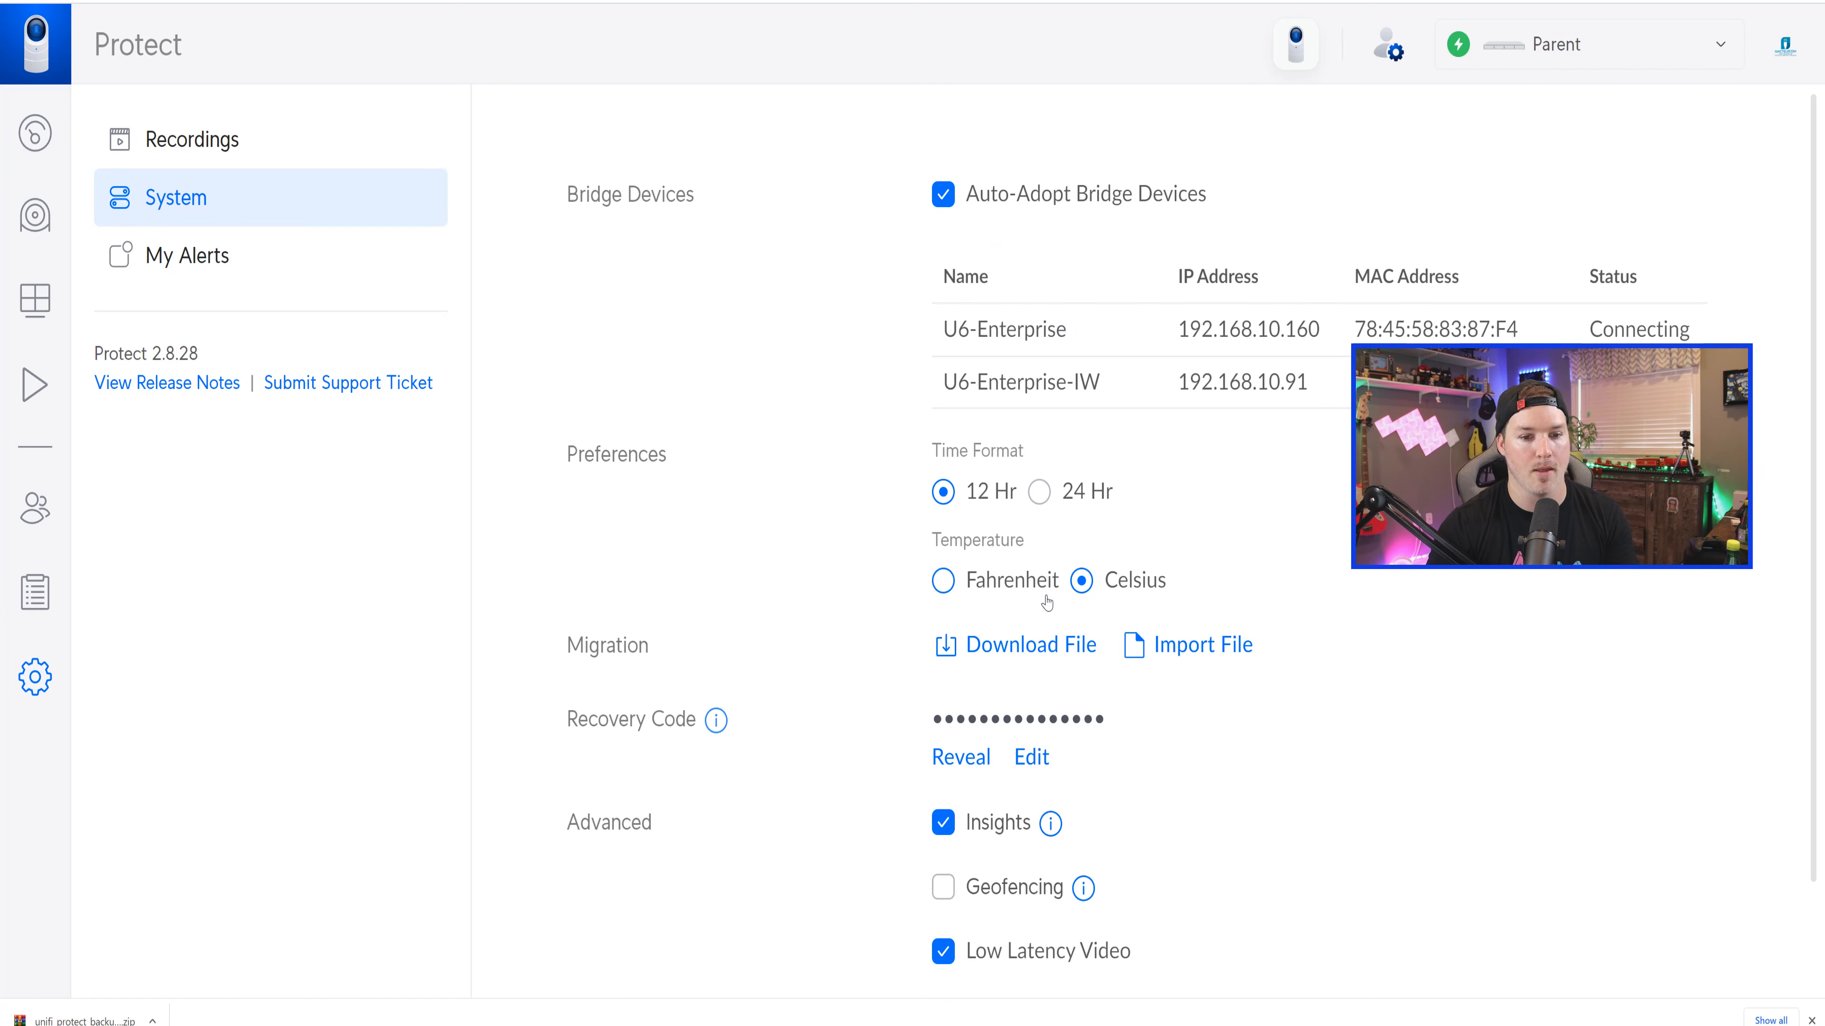
left_click(1173, 657)
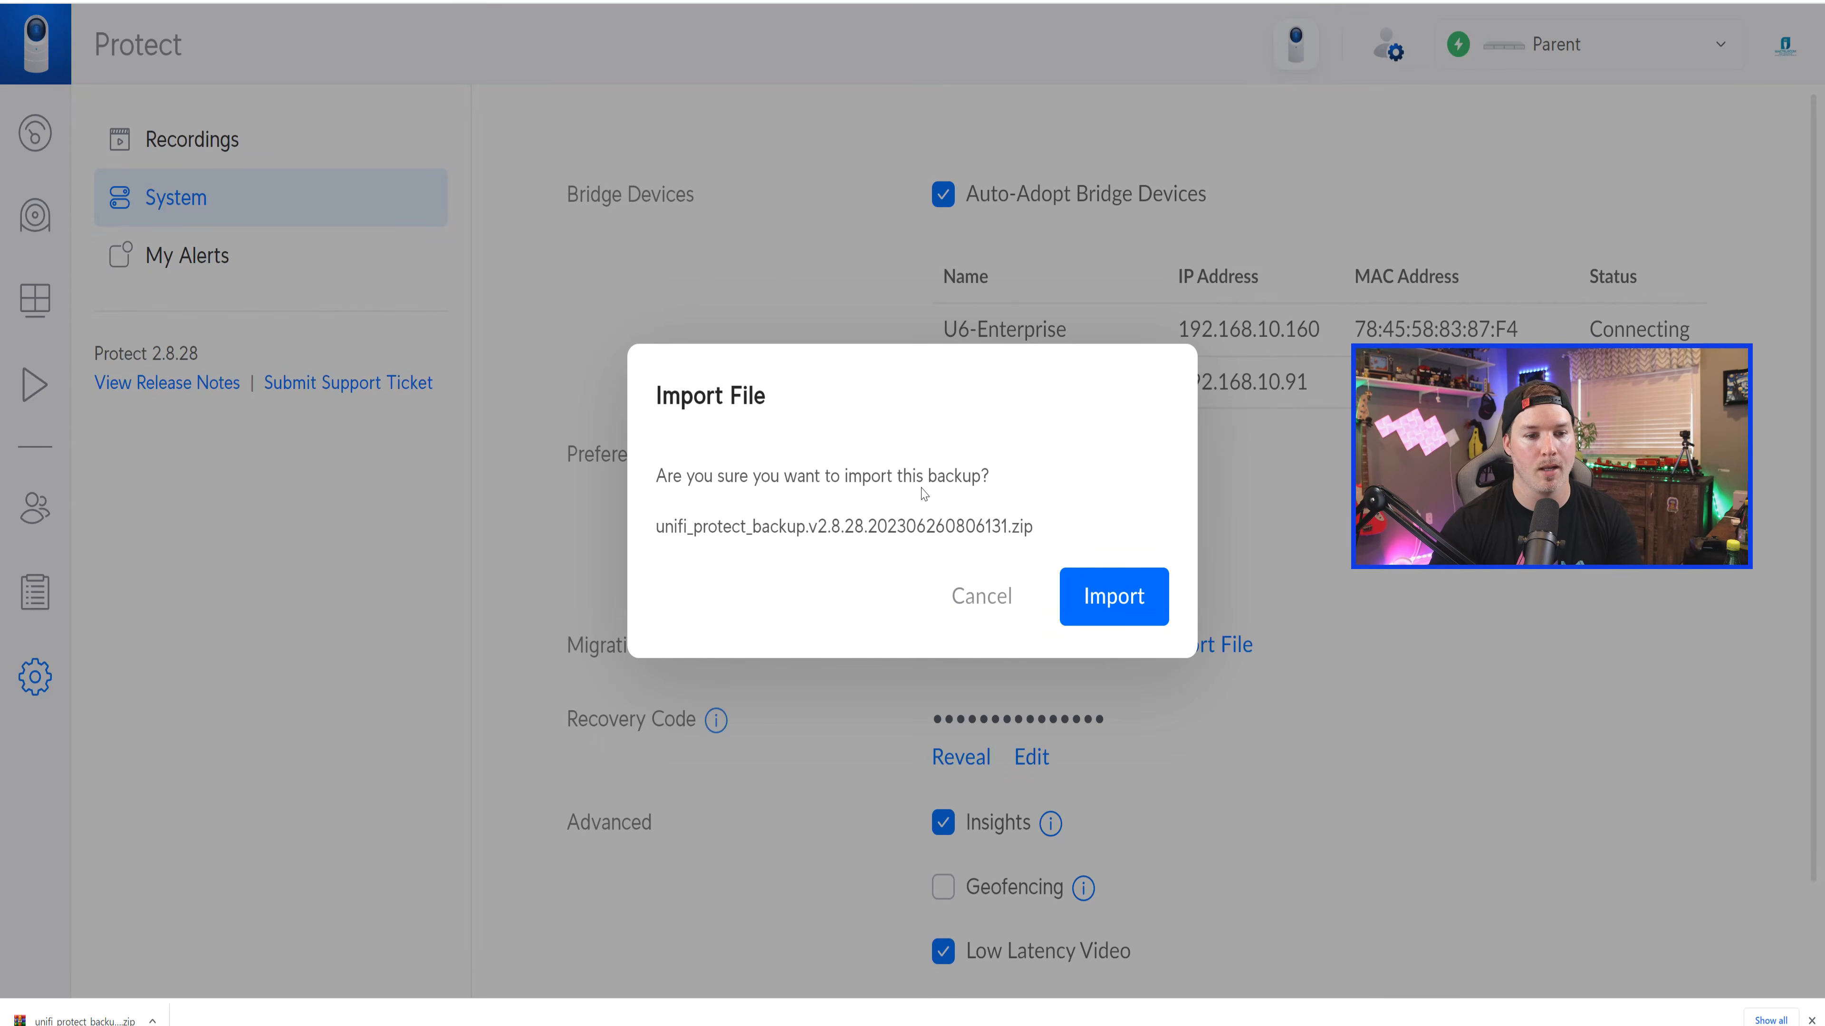
left_click(1130, 602)
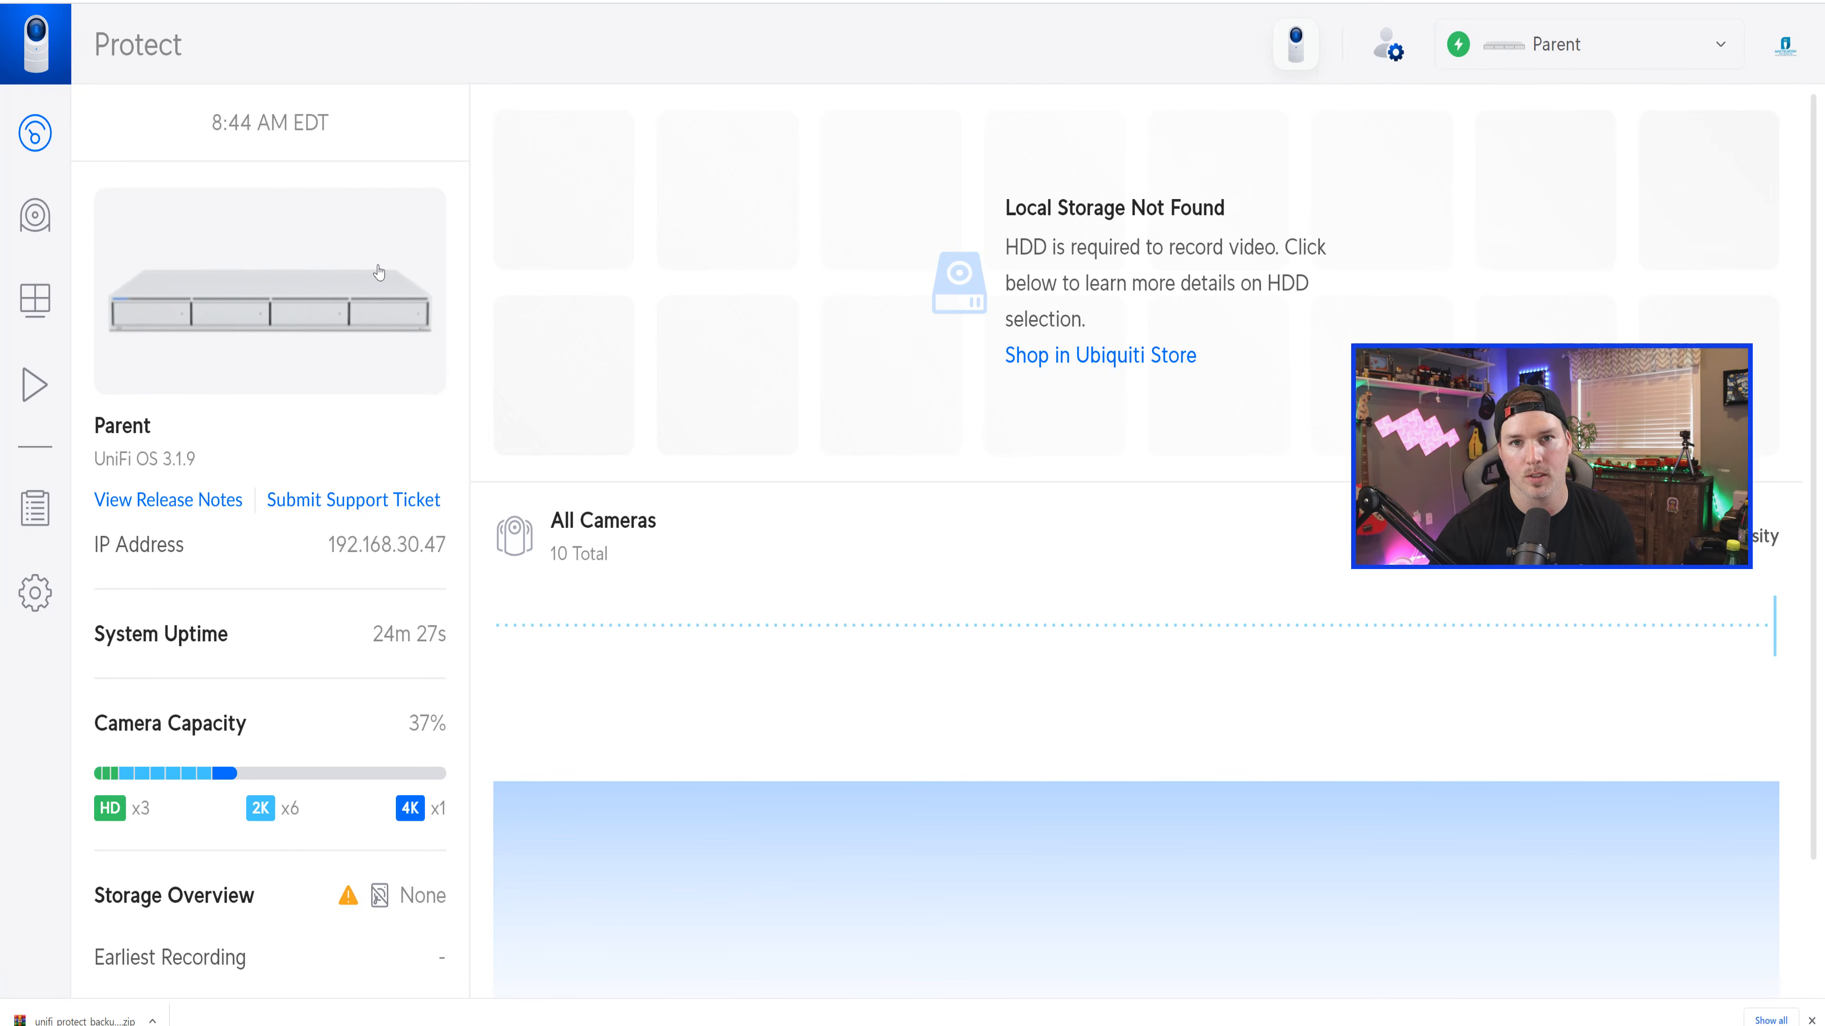
Examine the Protect device list for each camera's status and assigned NVR.
left_click(20, 207)
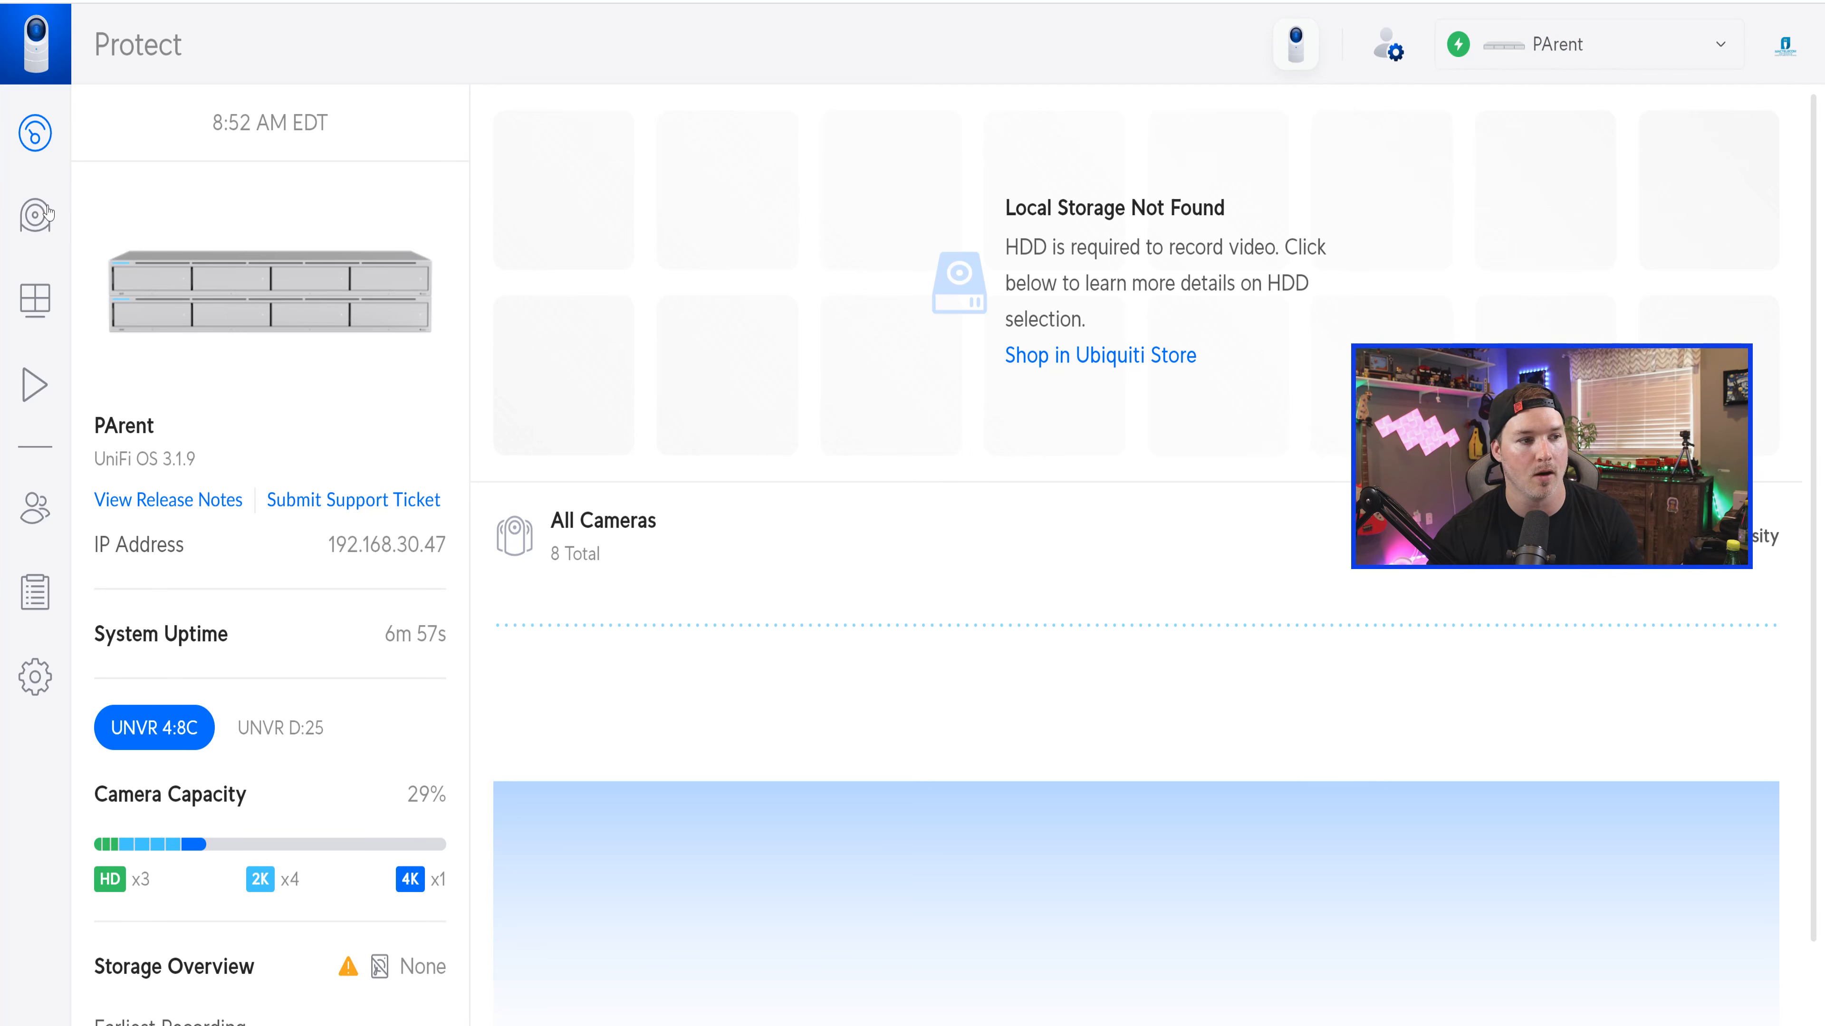
left_click(35, 214)
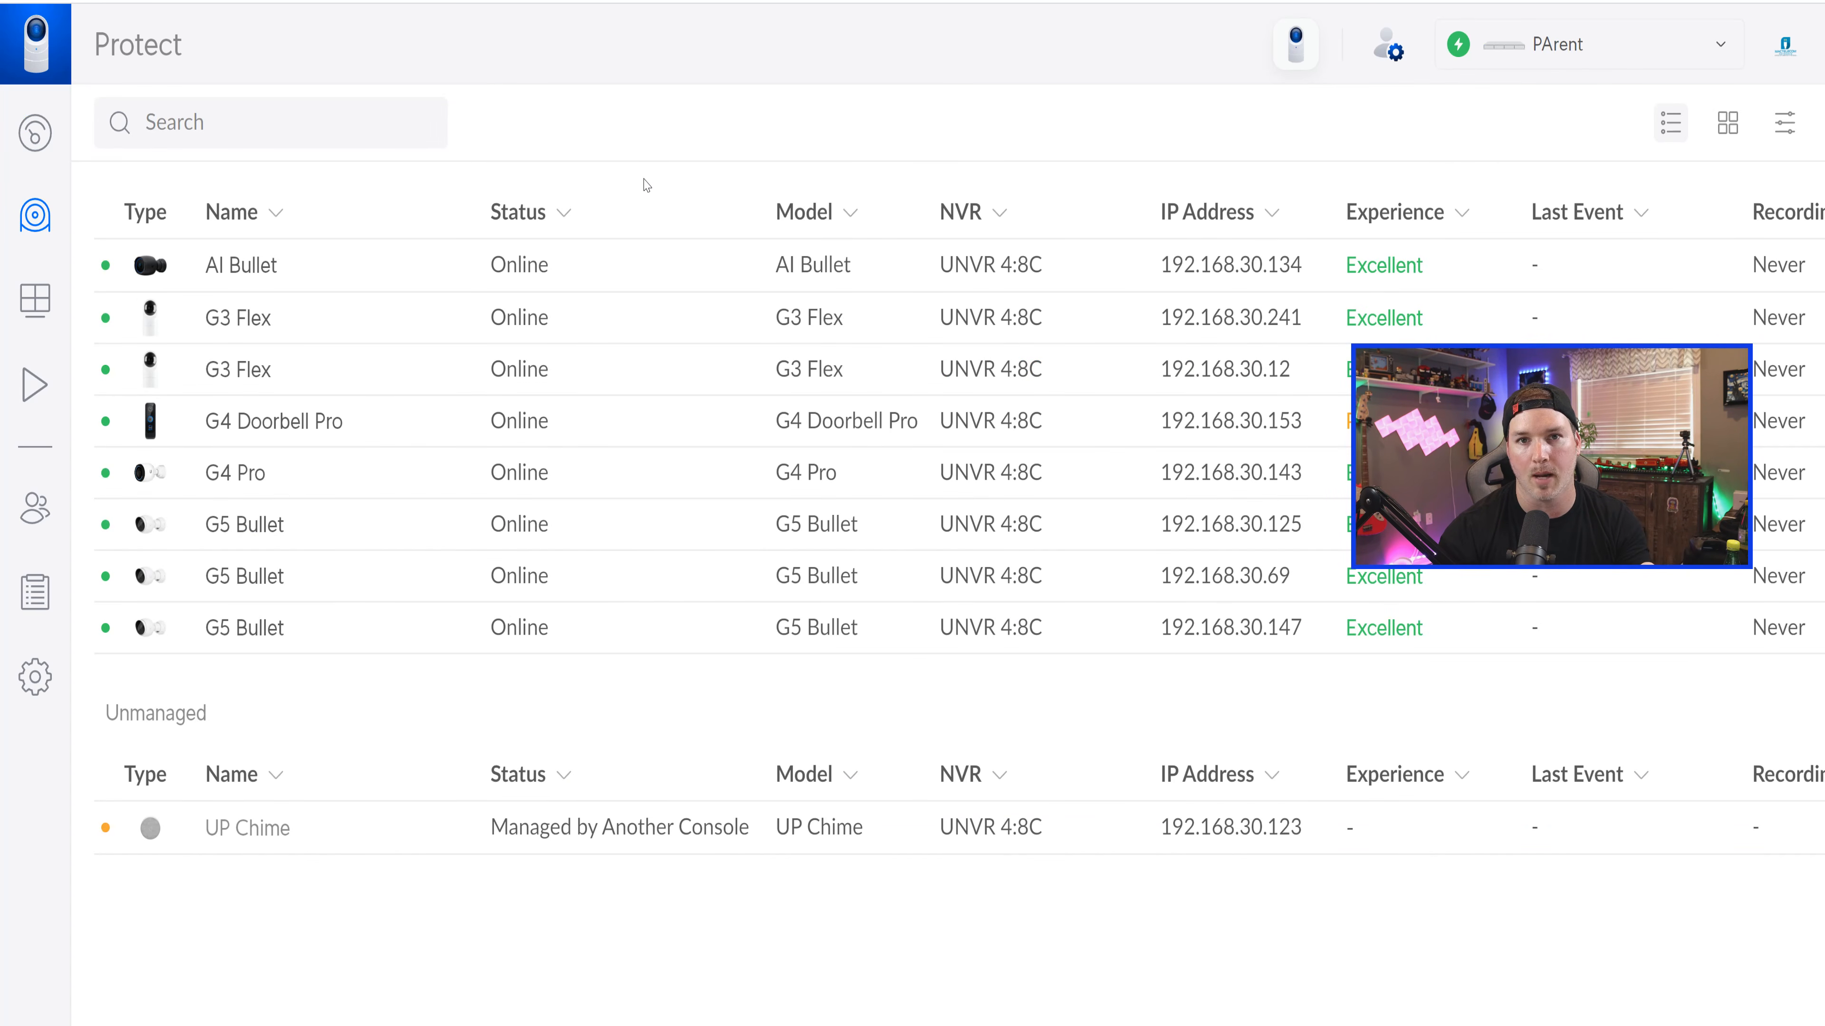
mouse_move(981, 250)
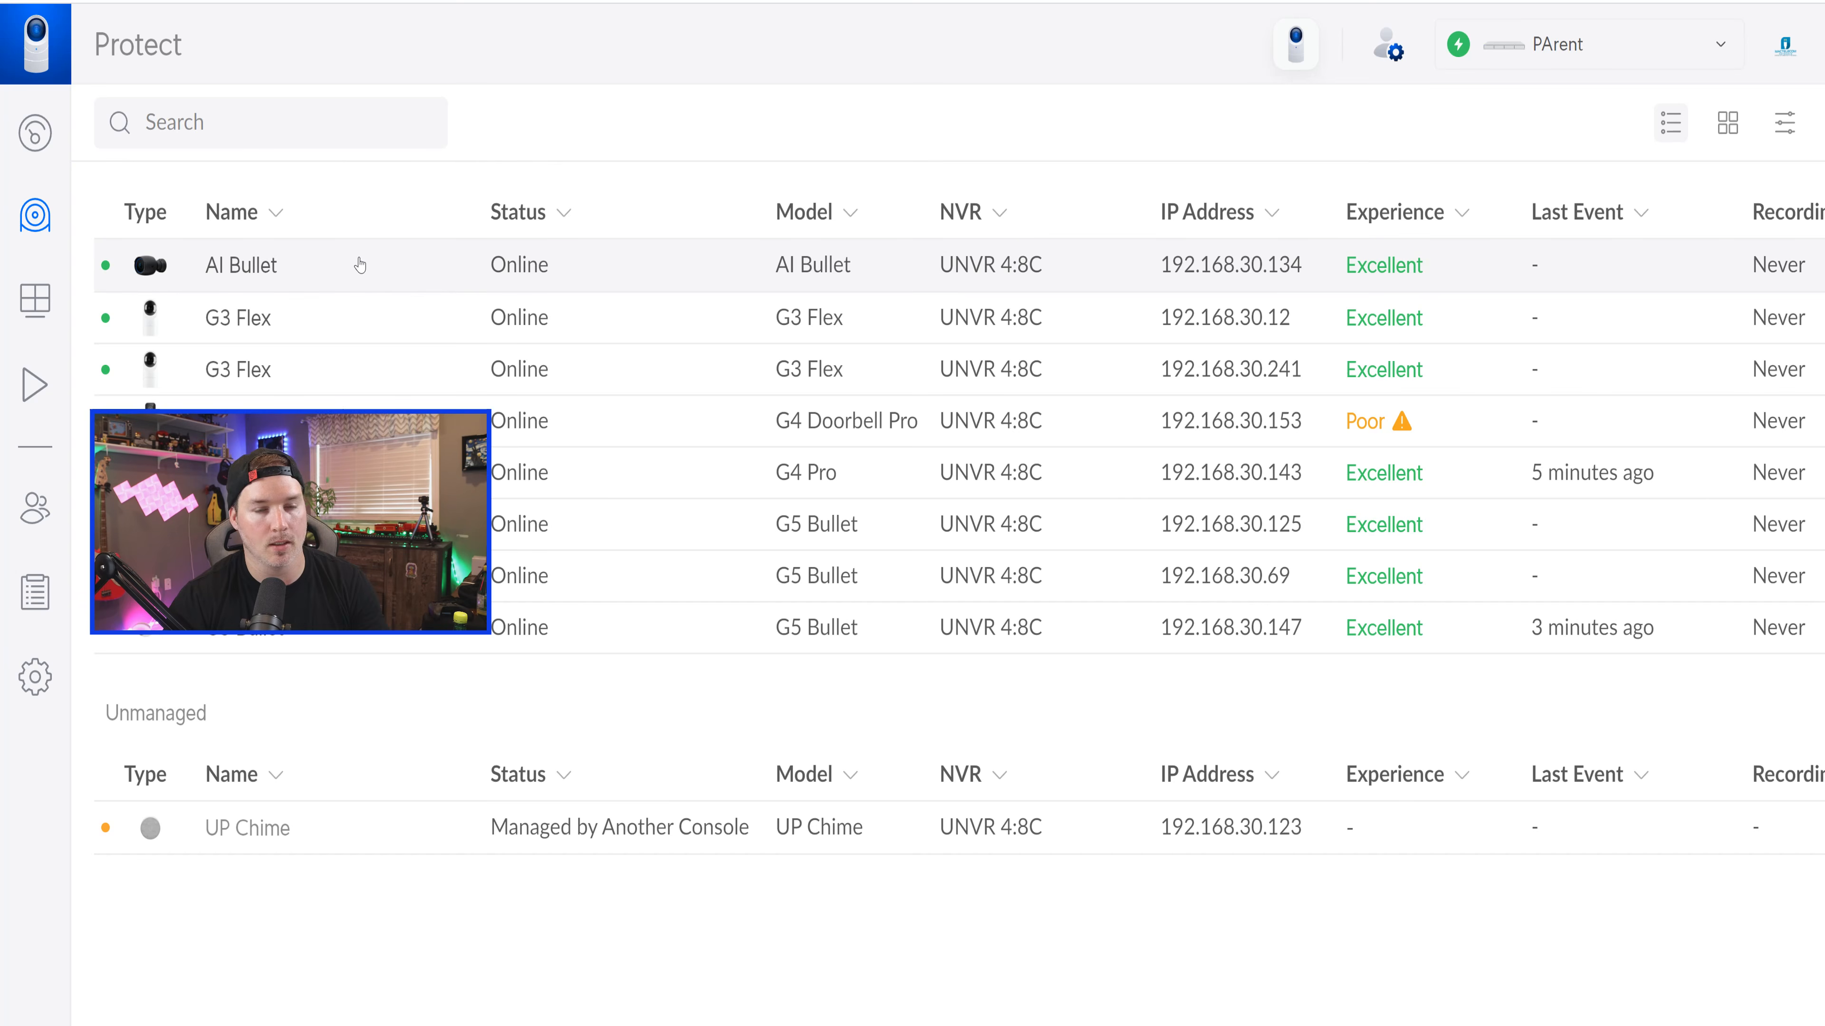
Reassign the AI Bullet camera to UNVR D:25 and accept the erasure of its prior recordings.
left_click(384, 271)
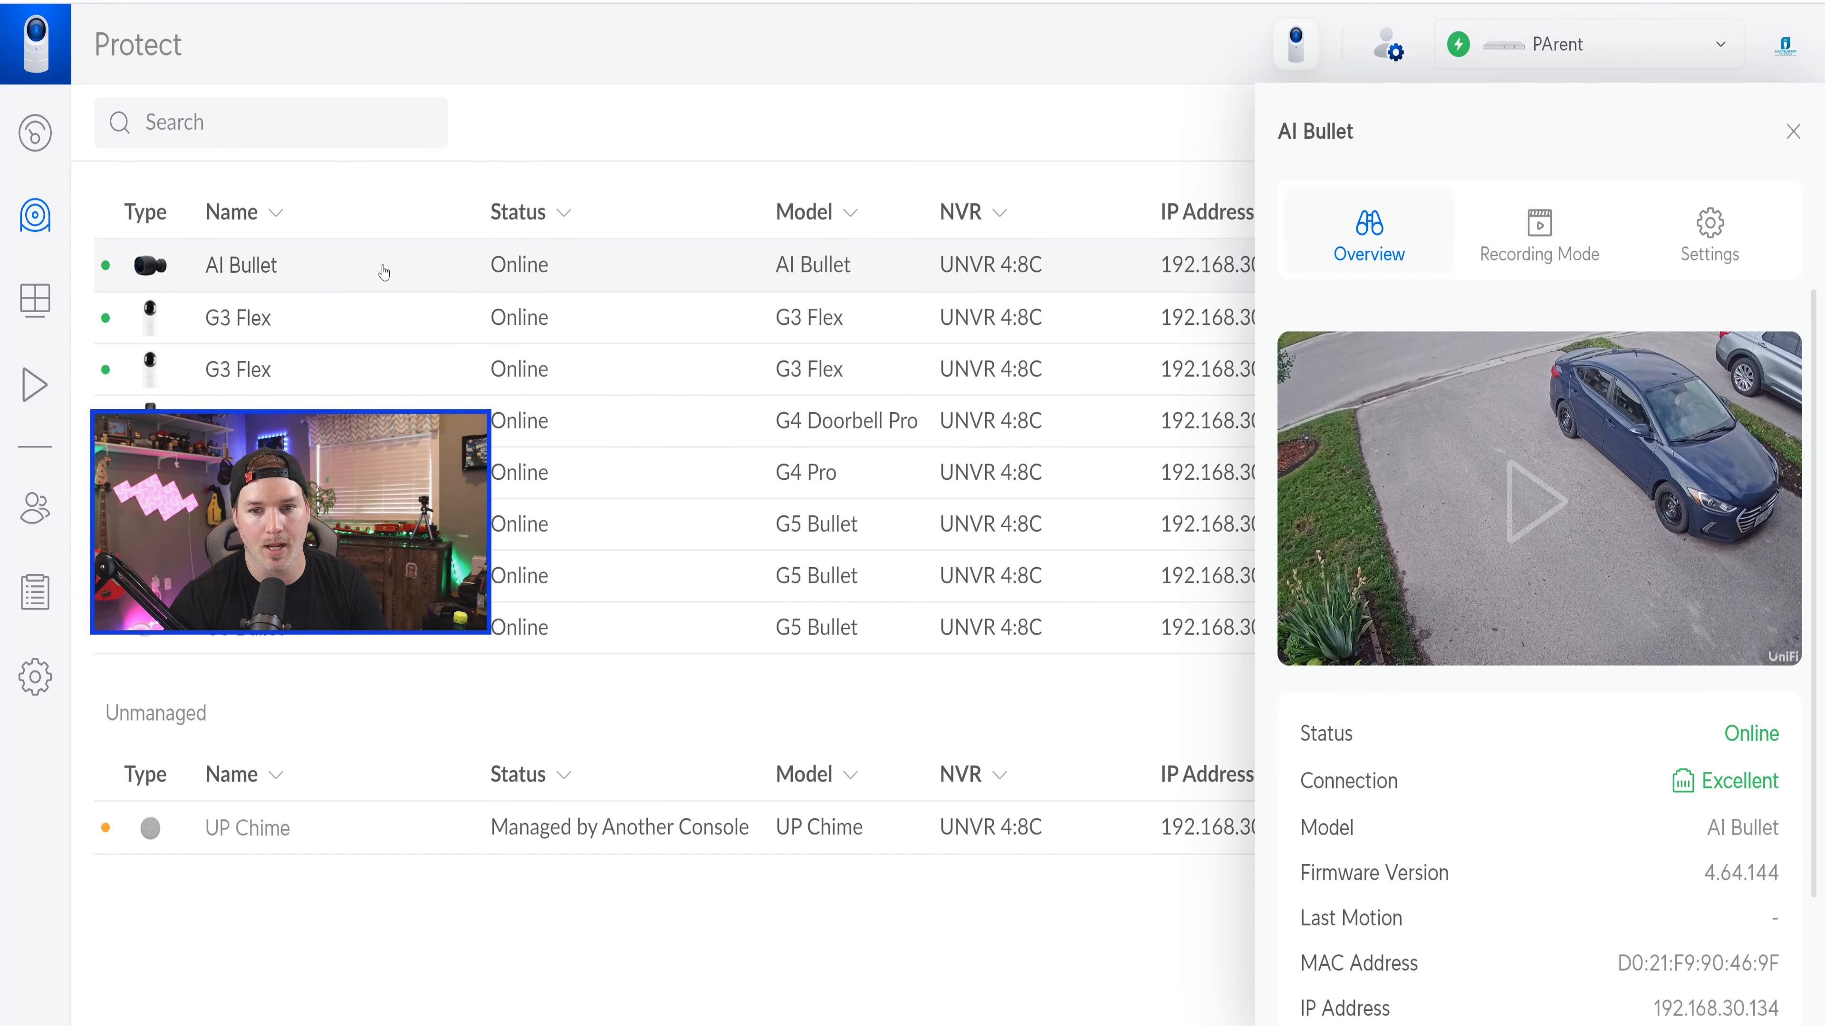
left_click(1721, 233)
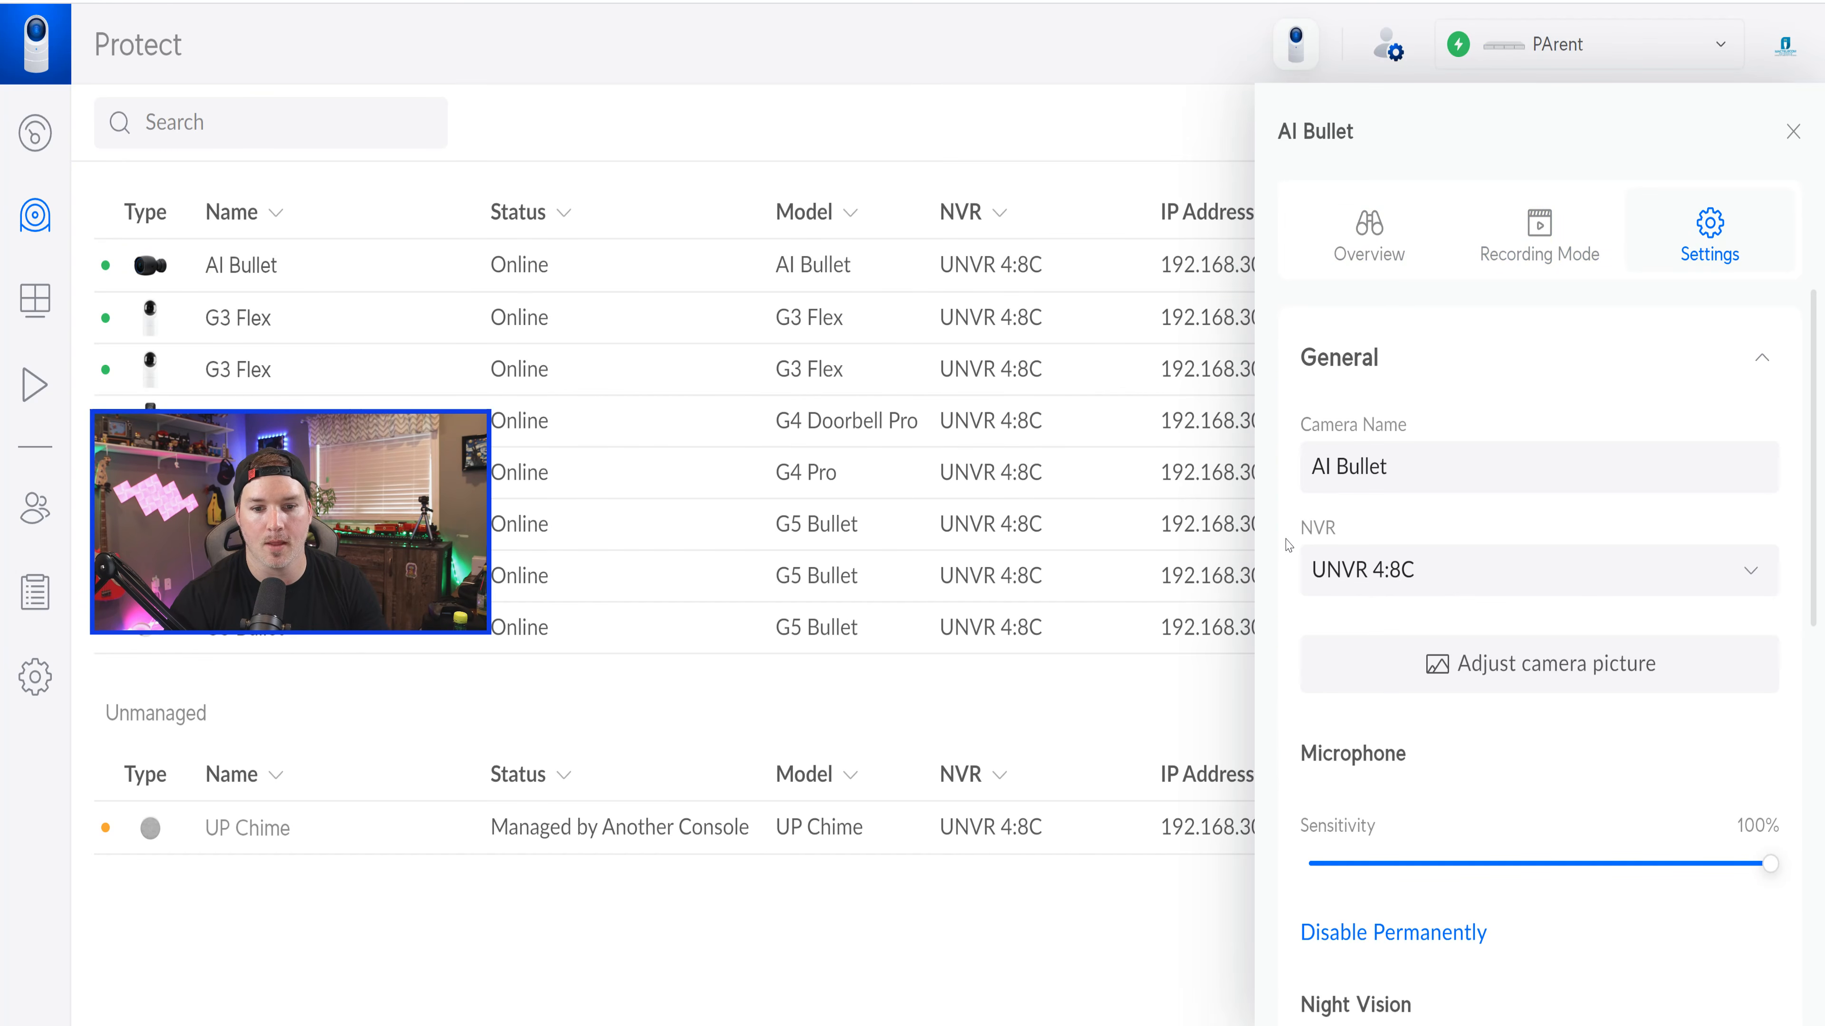
left_click(1419, 564)
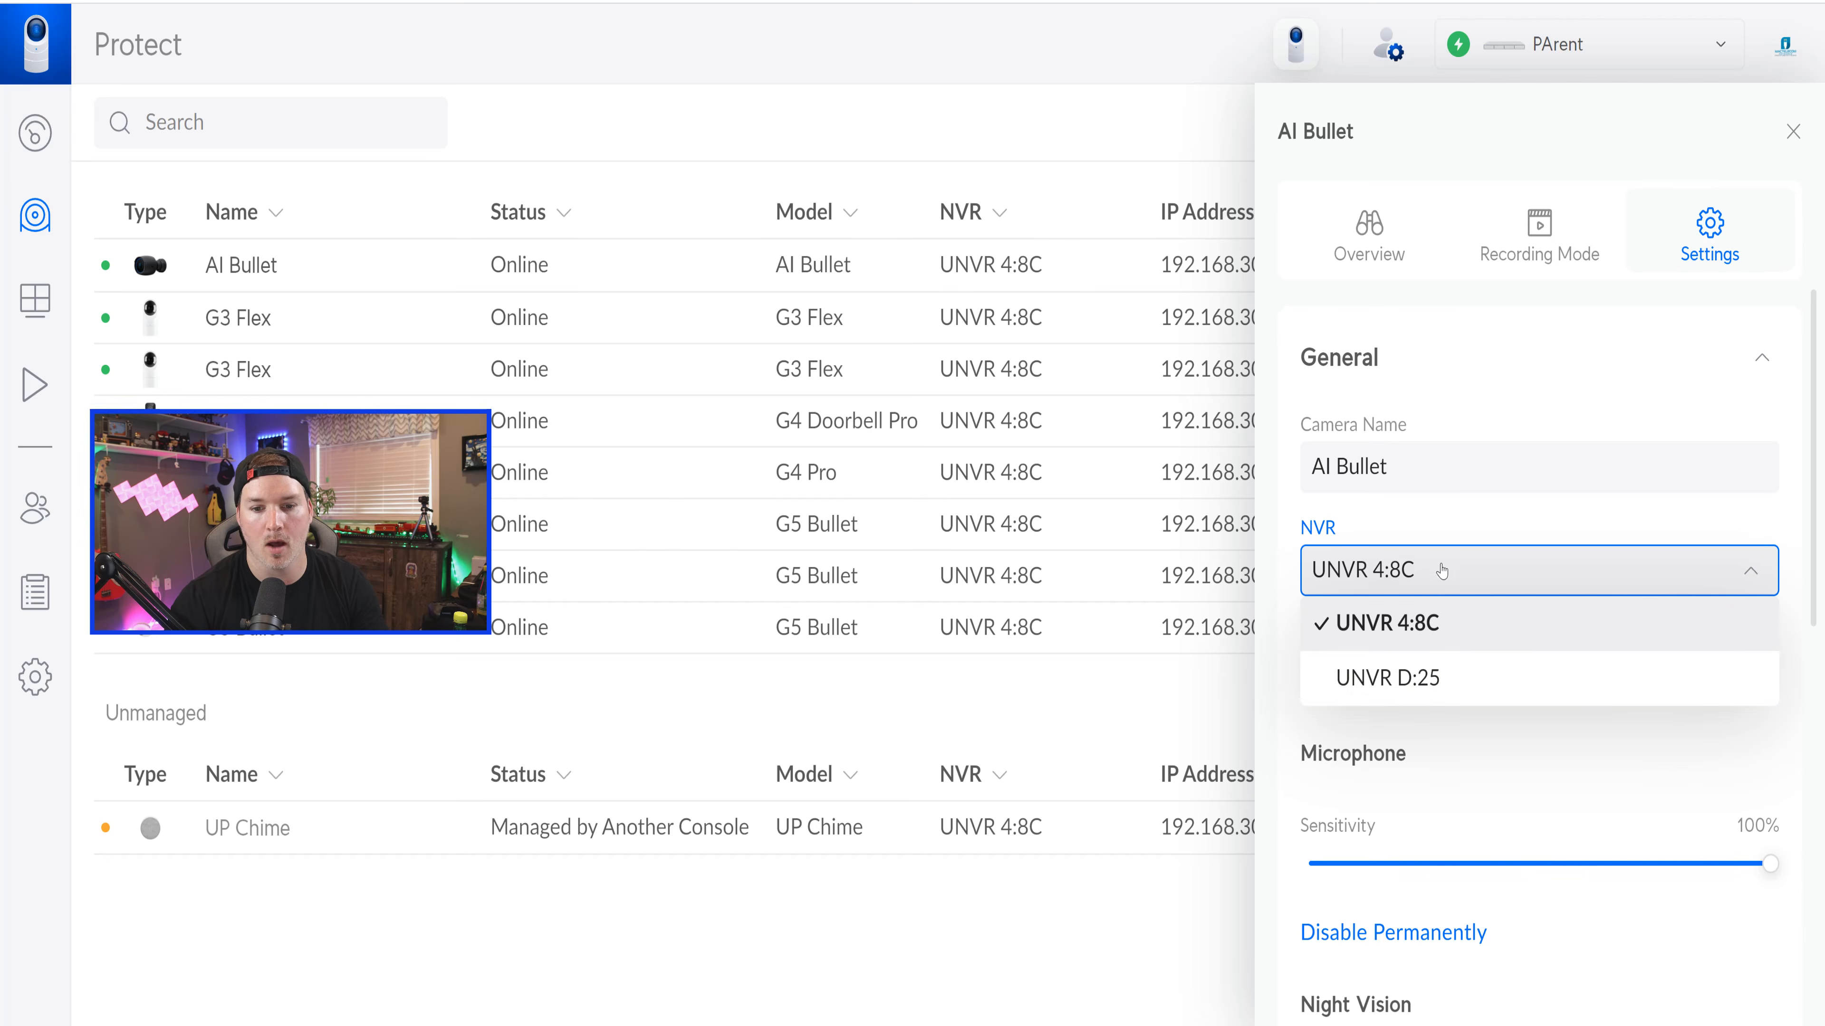
left_click(1419, 682)
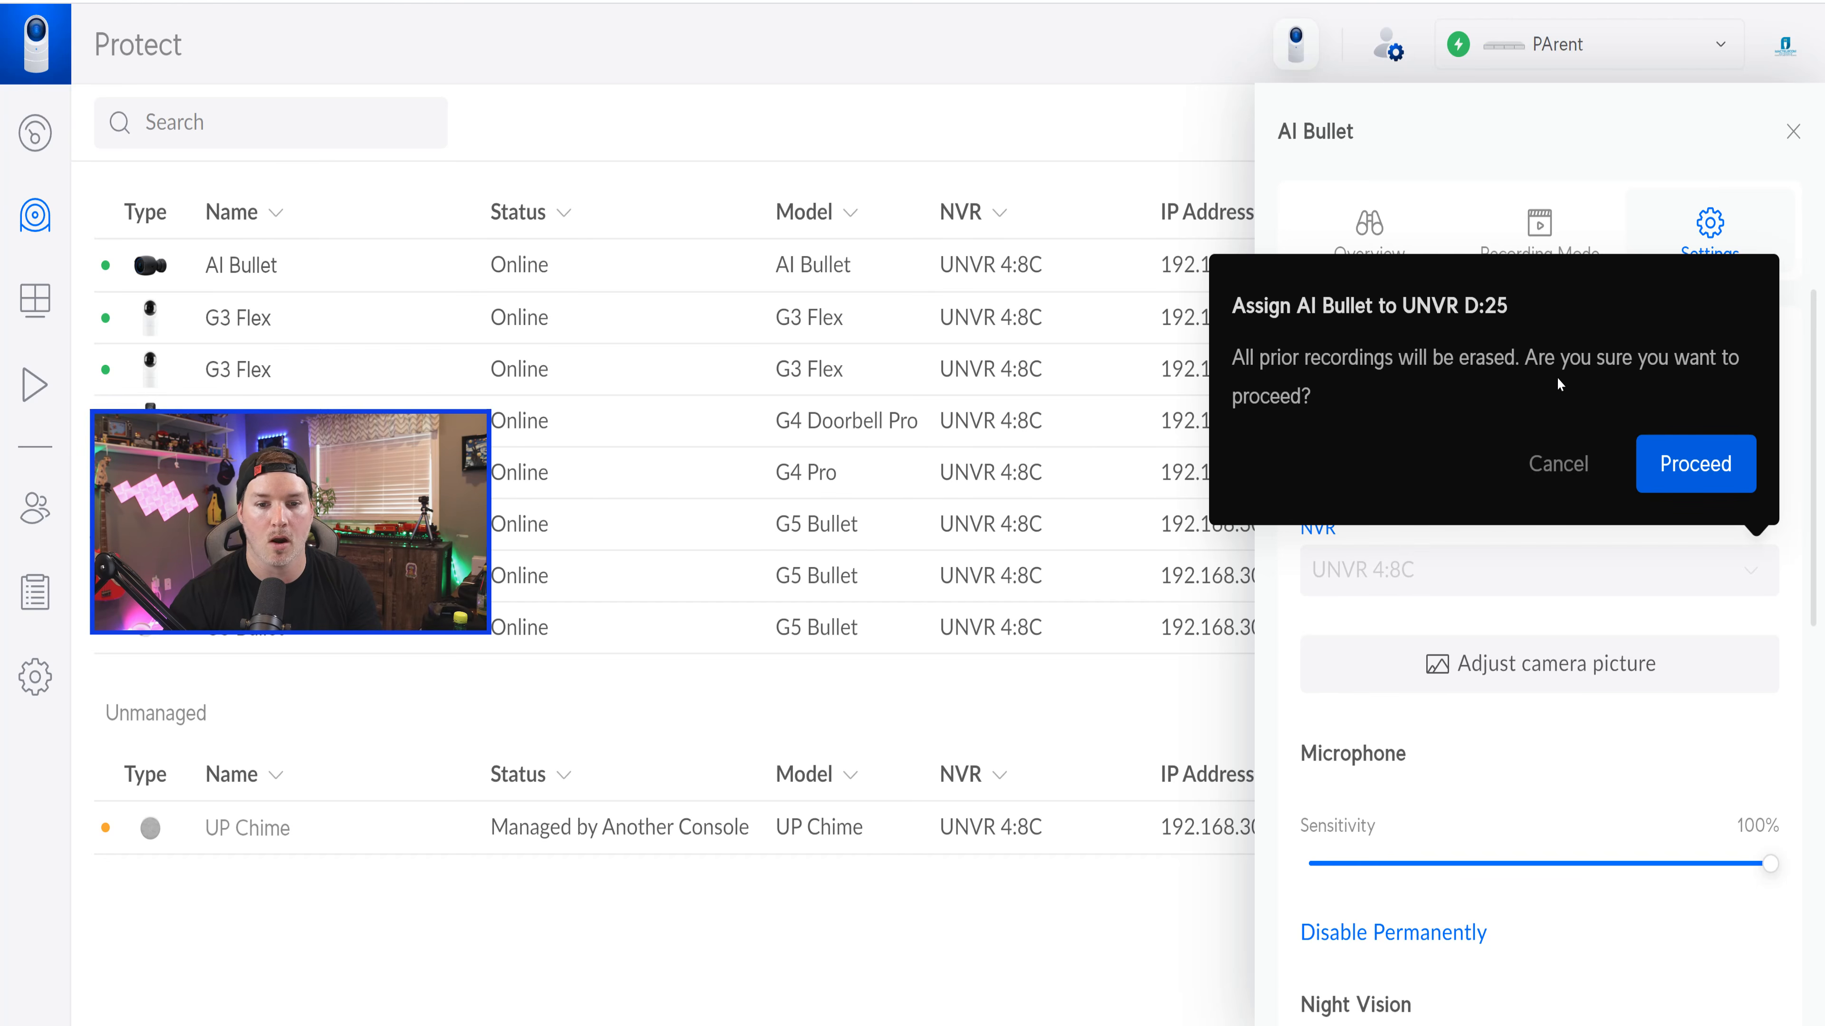
left_click(1694, 460)
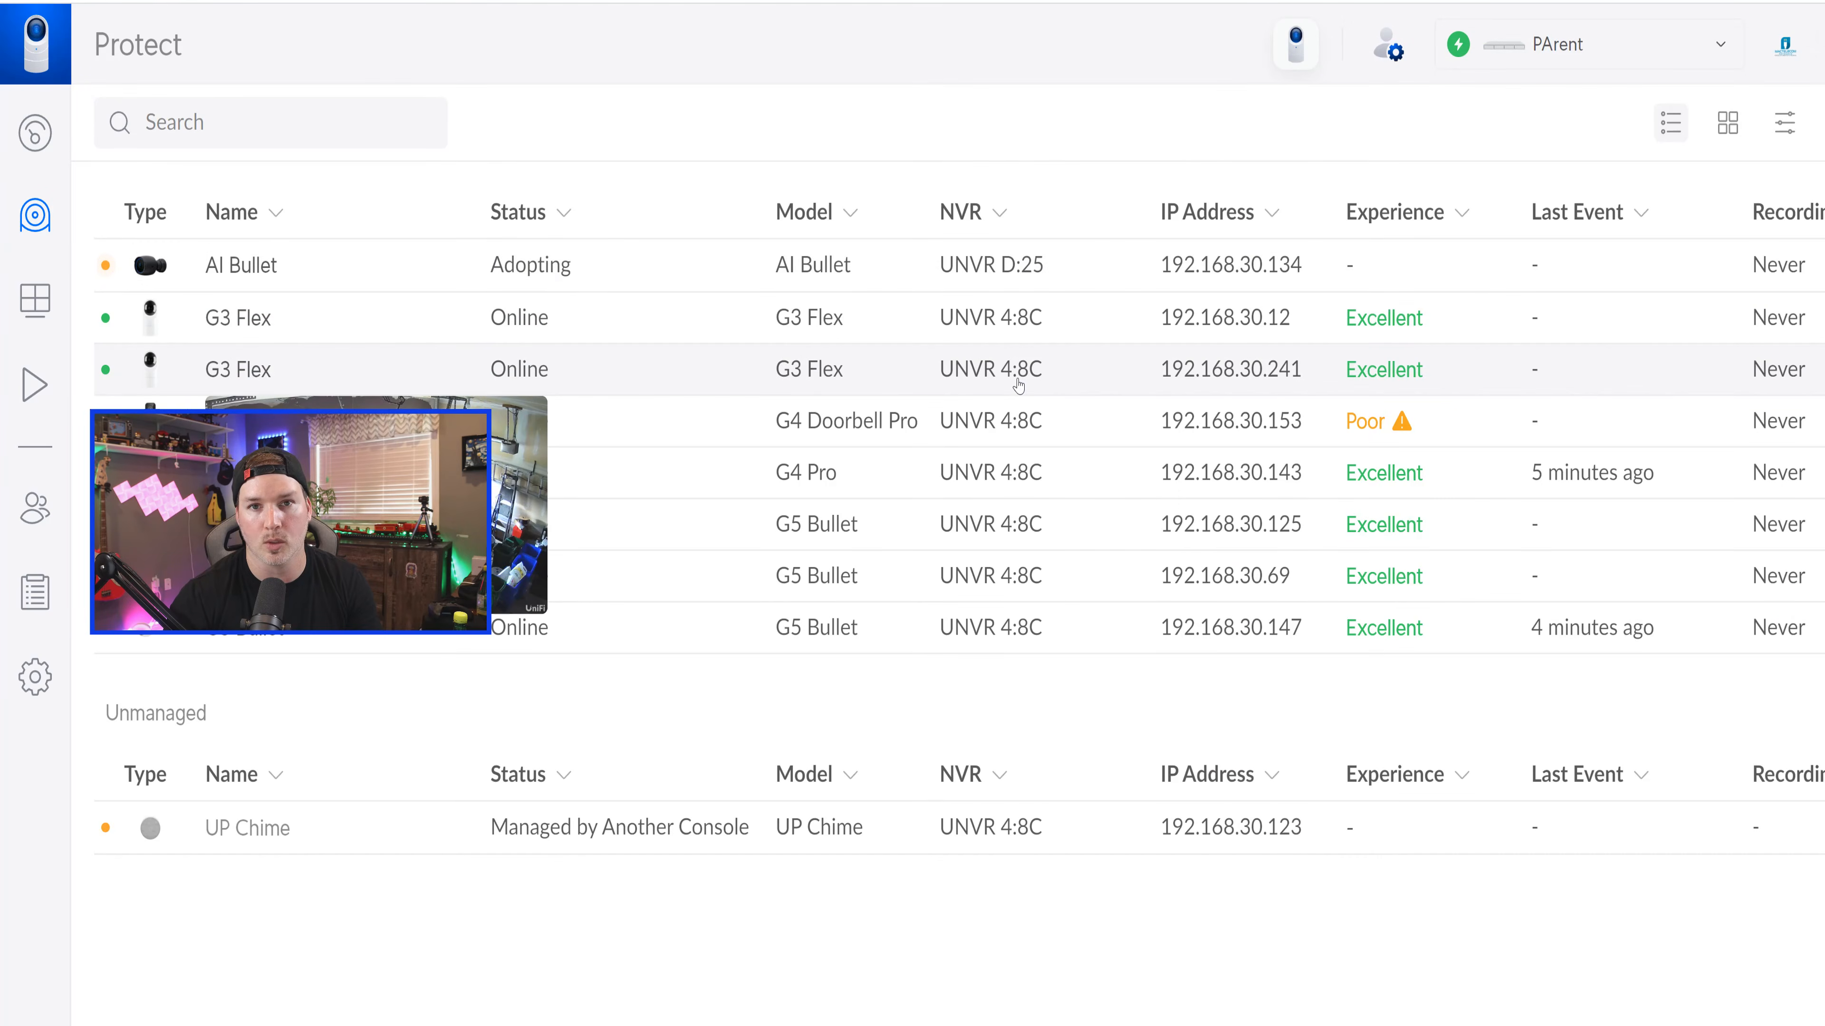
Reassign the second G3 Flex camera in the device list to UNVR D:25, accepting the erasure of its recordings.
left_click(860, 382)
left_click(1709, 234)
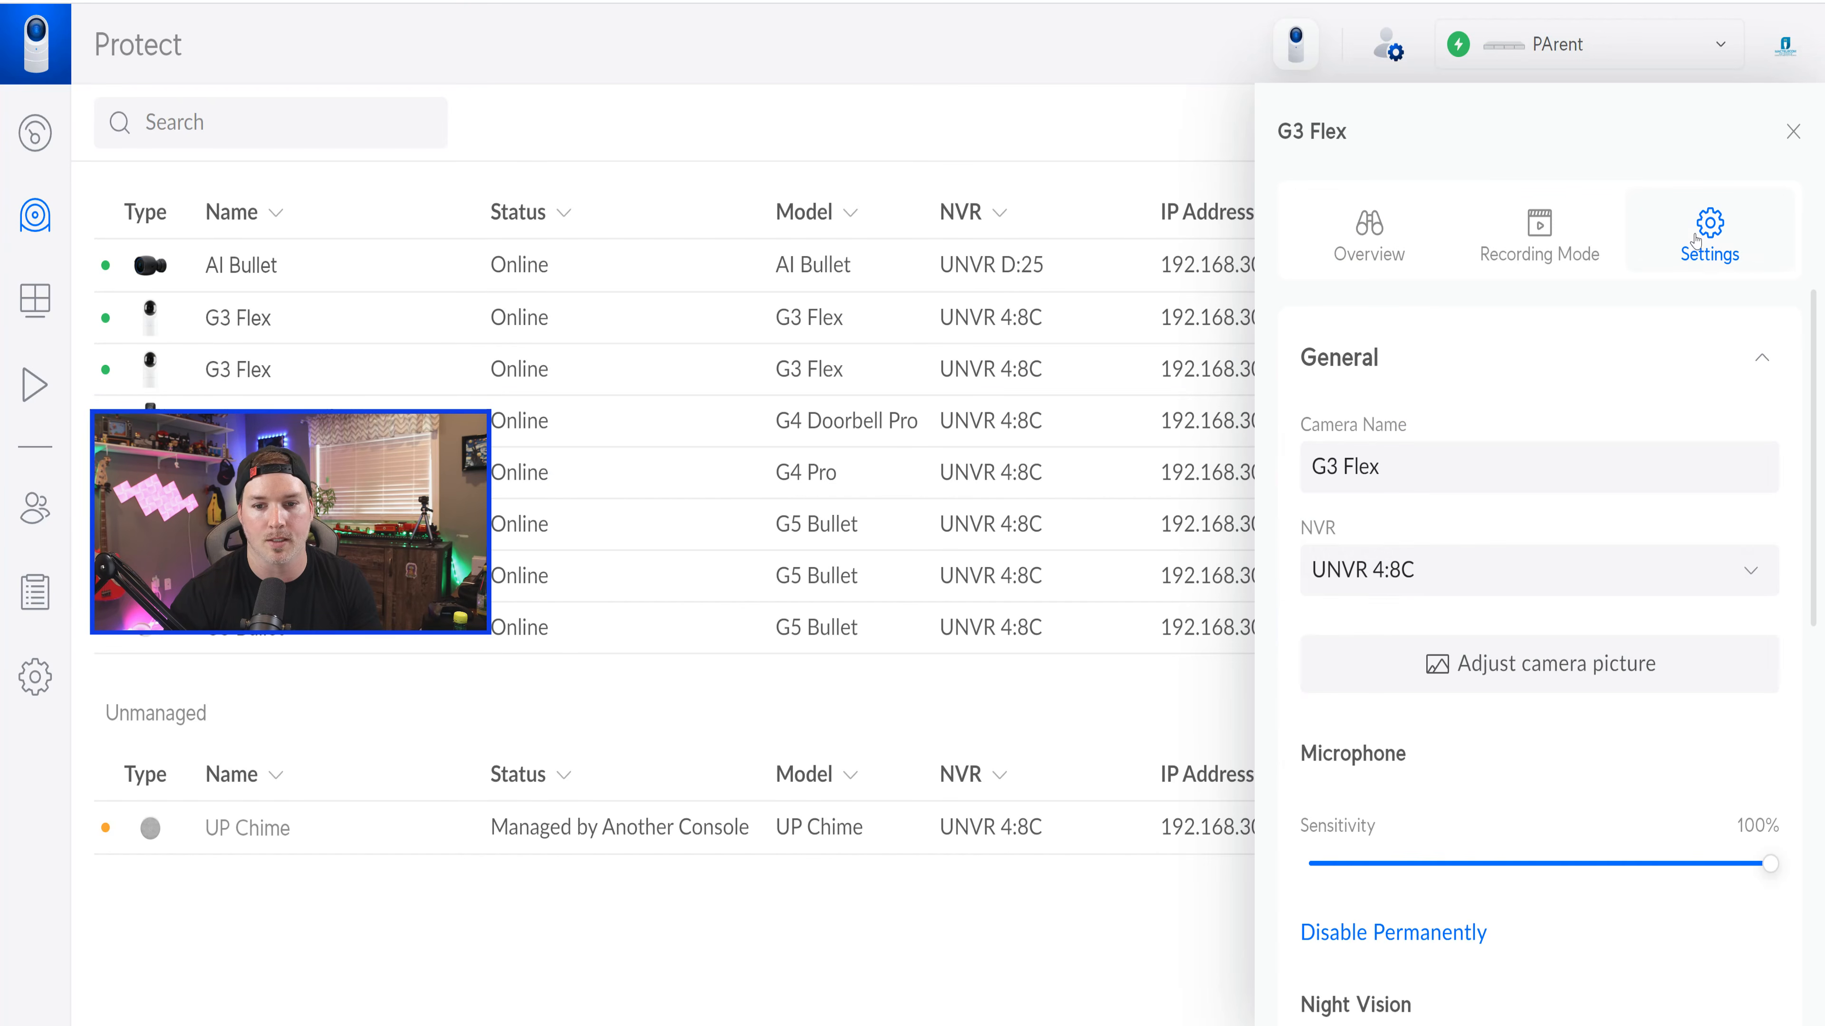
left_click(1412, 571)
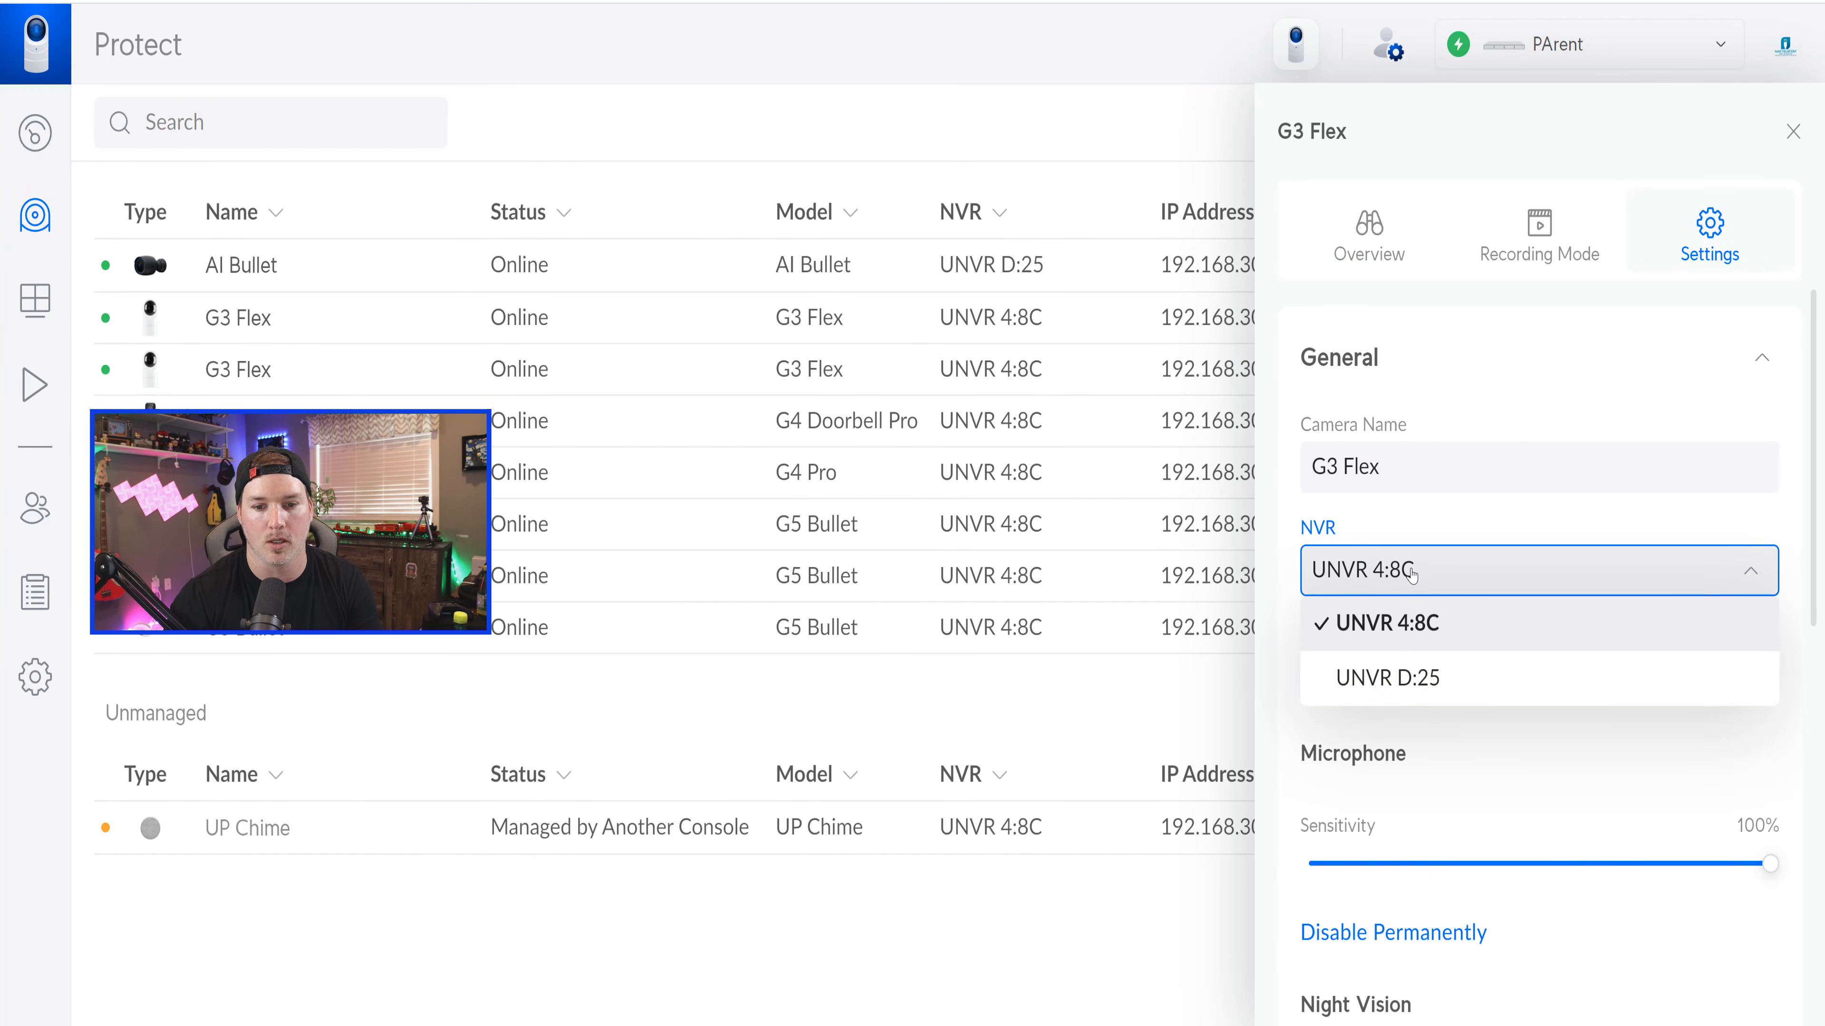
left_click(1412, 679)
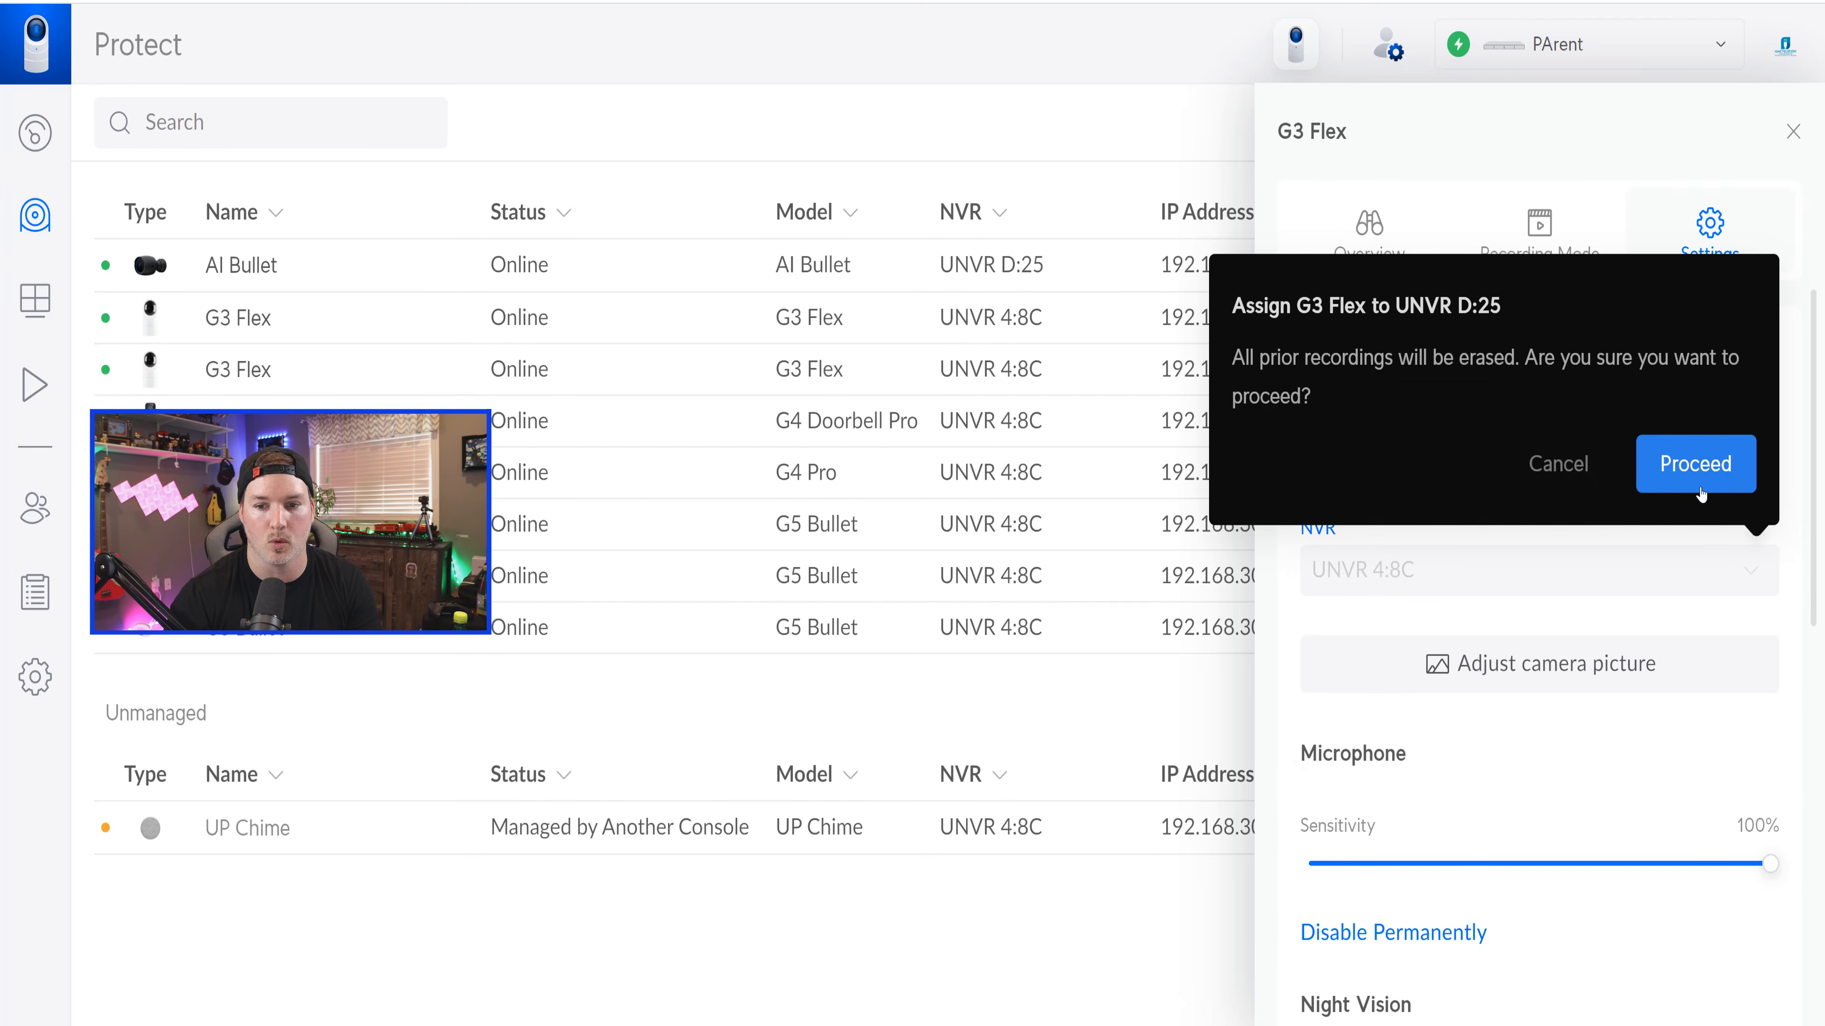
left_click(1701, 489)
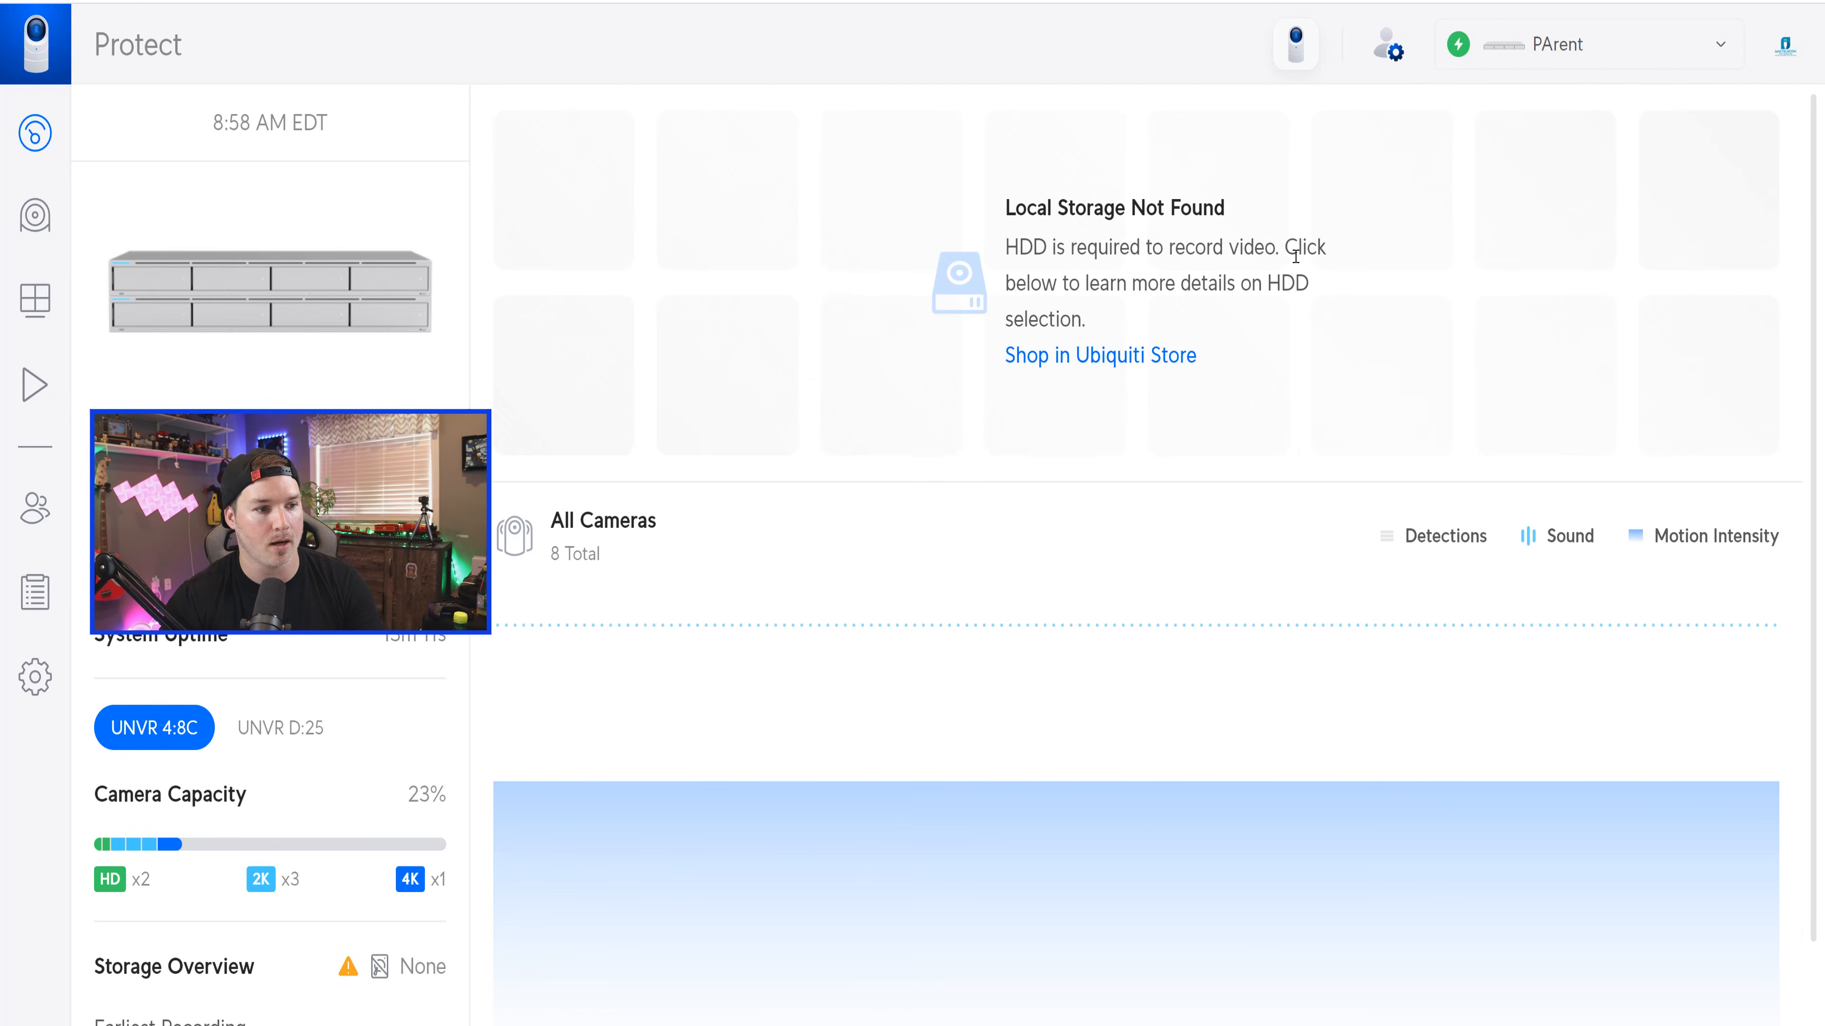
Open the stacked console's details for UNVR D:25 and expand its management options to view the removal option.
left_click(320, 307)
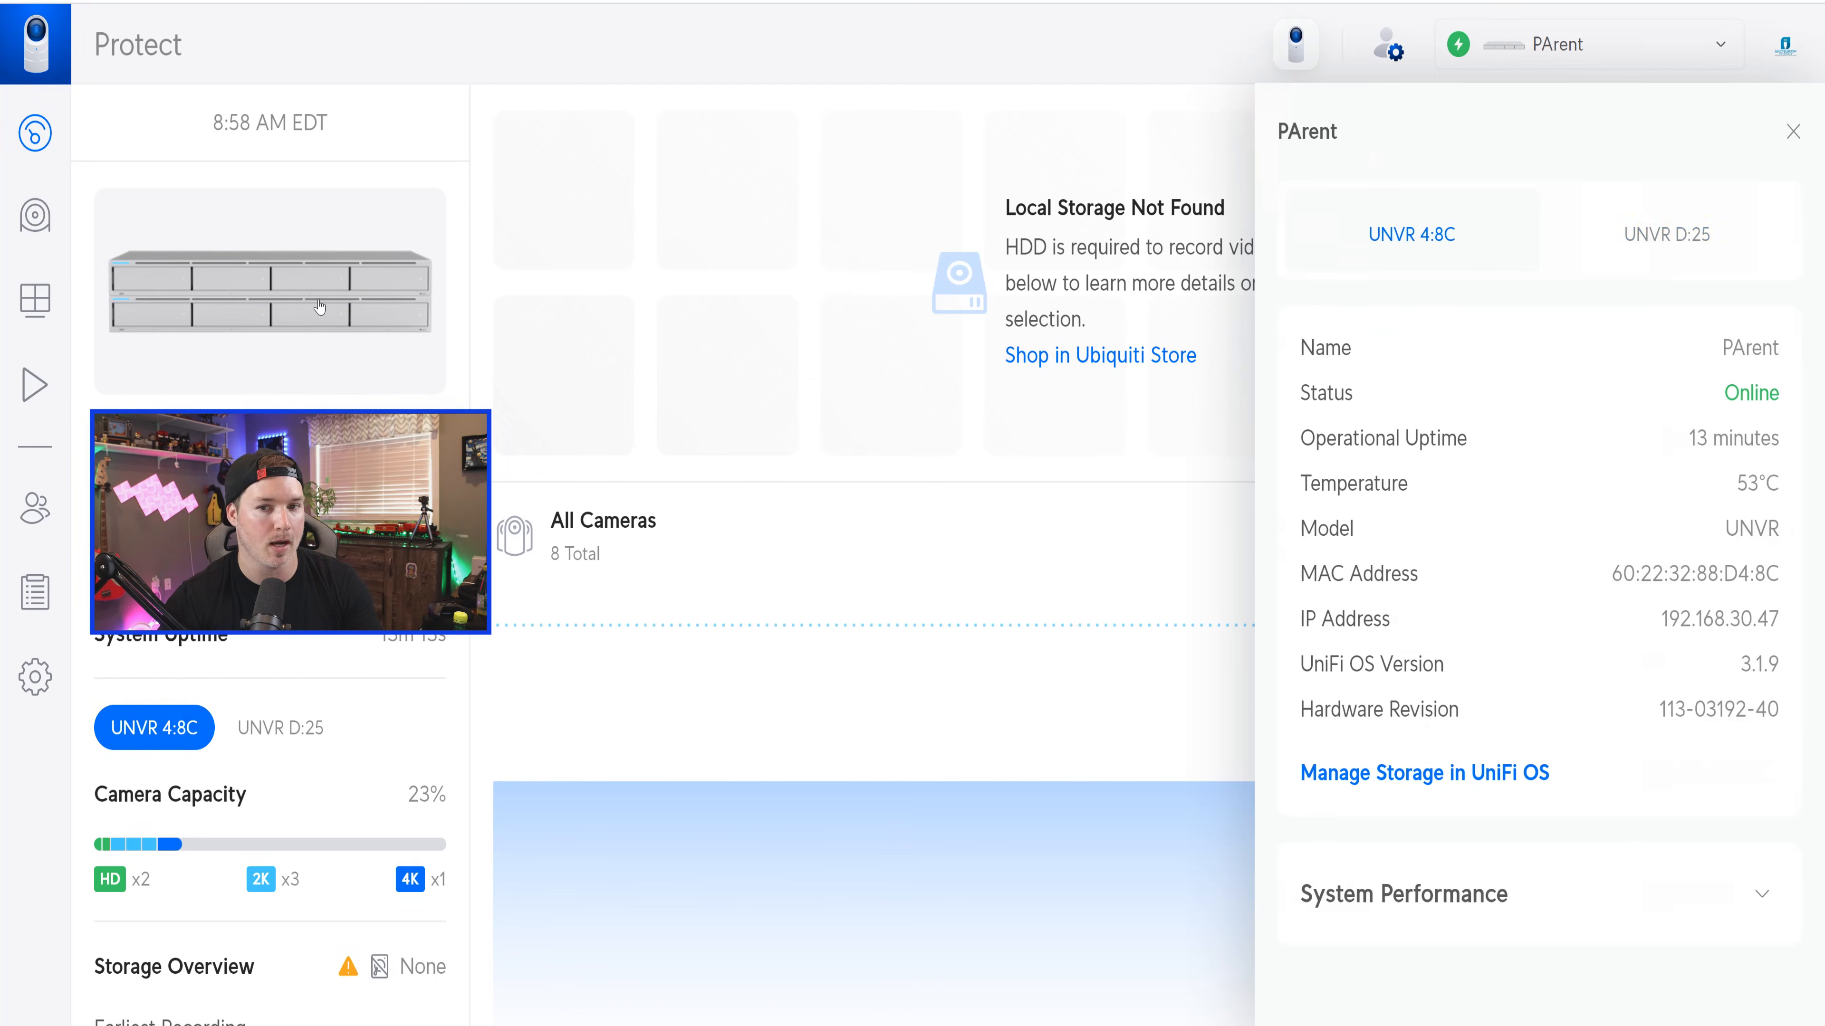
left_click(1669, 235)
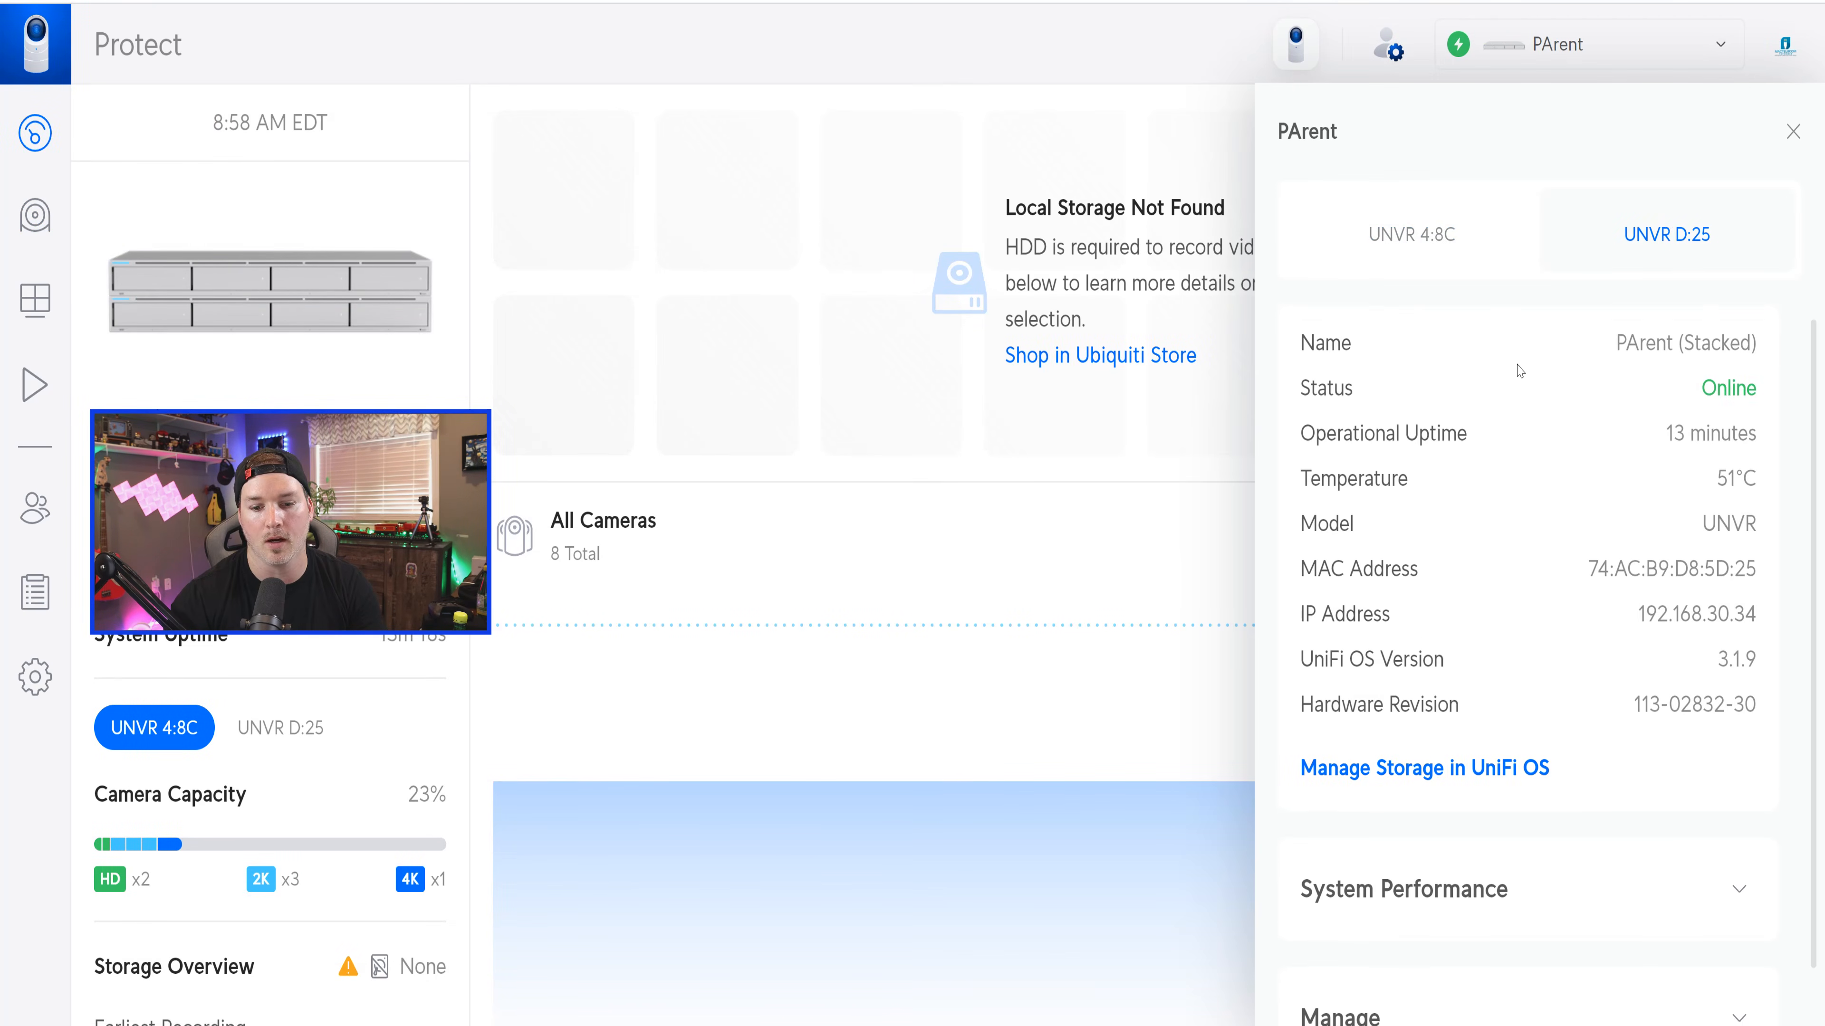
scroll(1405, 375, "down", 1)
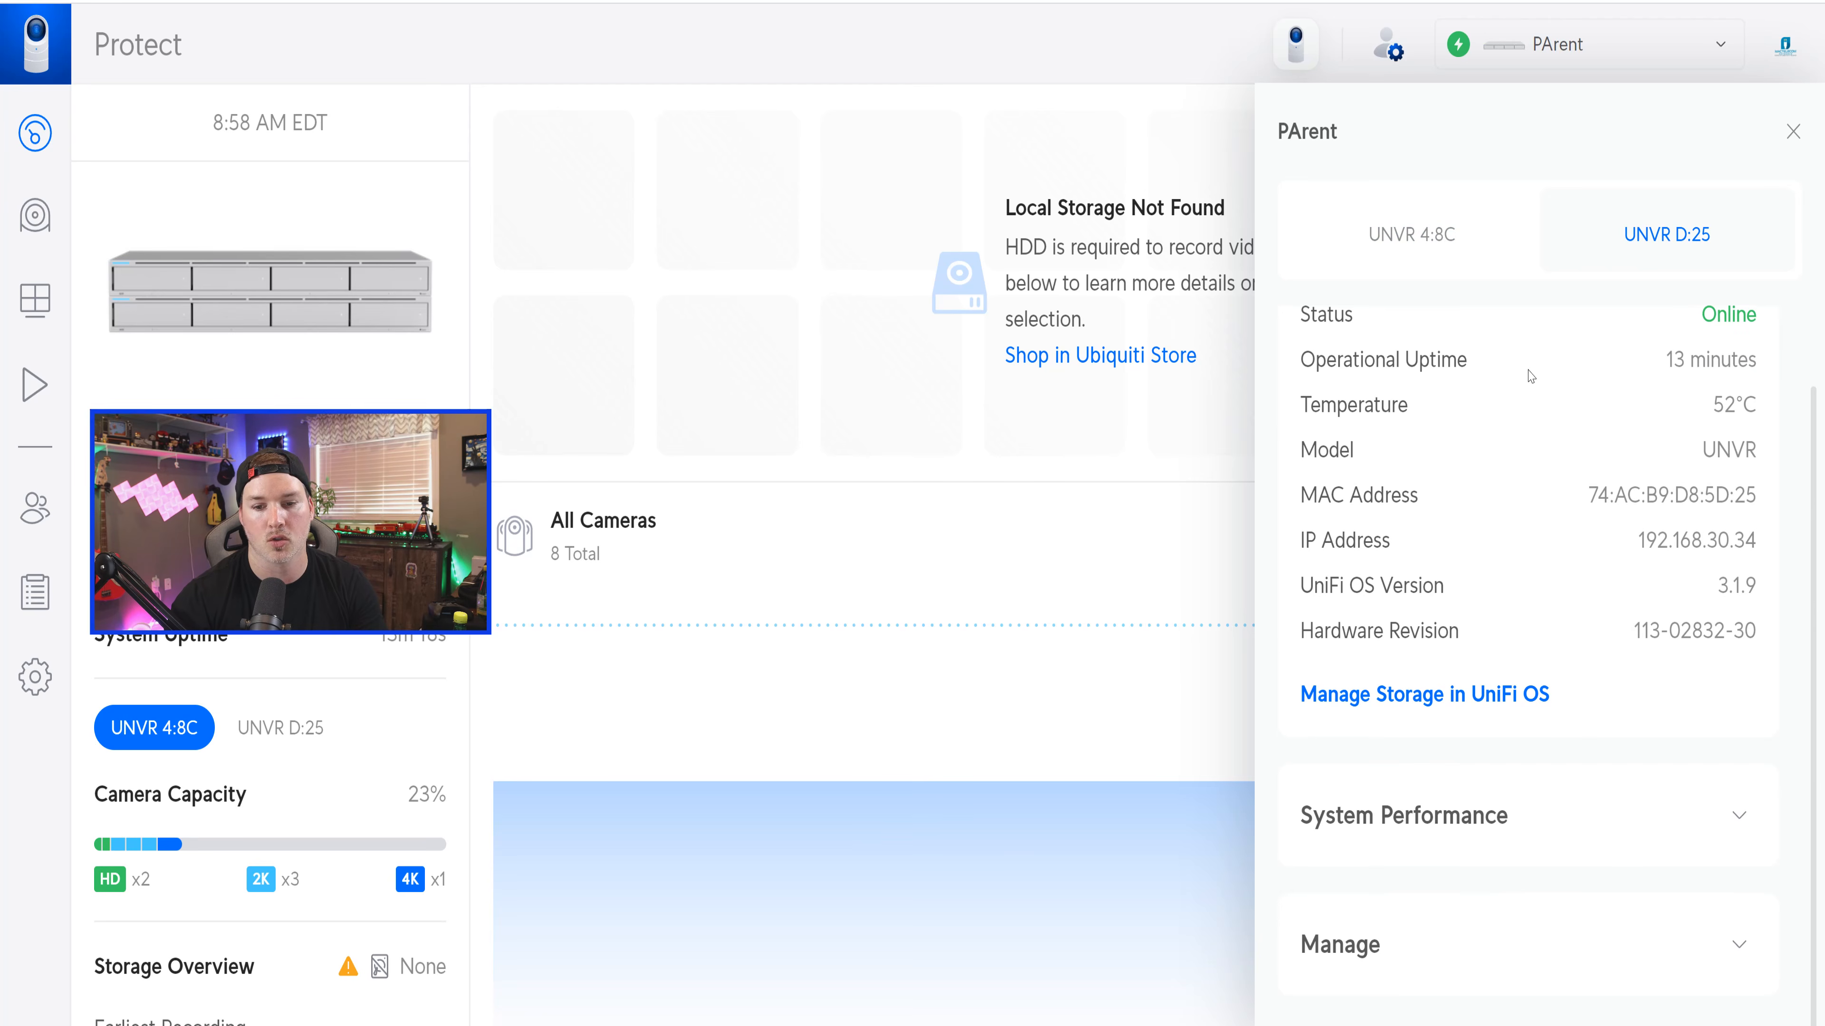
left_click(1490, 959)
scroll(1490, 962, "down", 1)
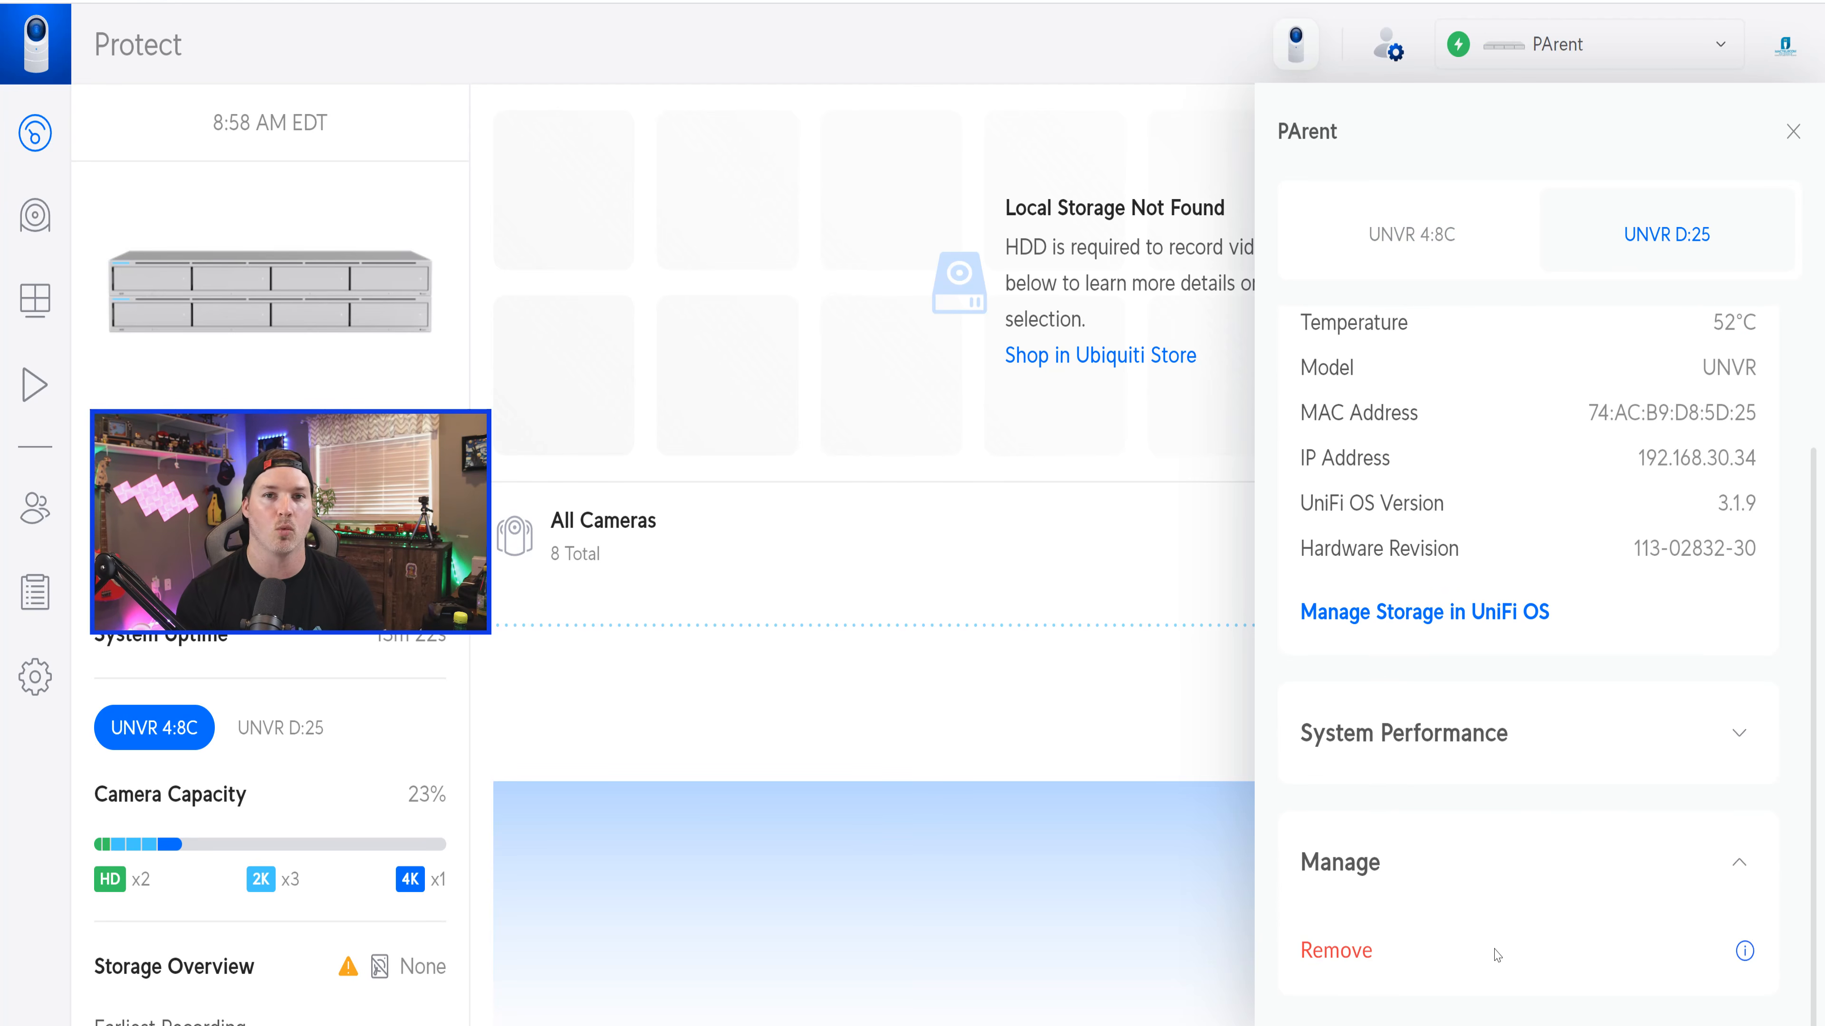